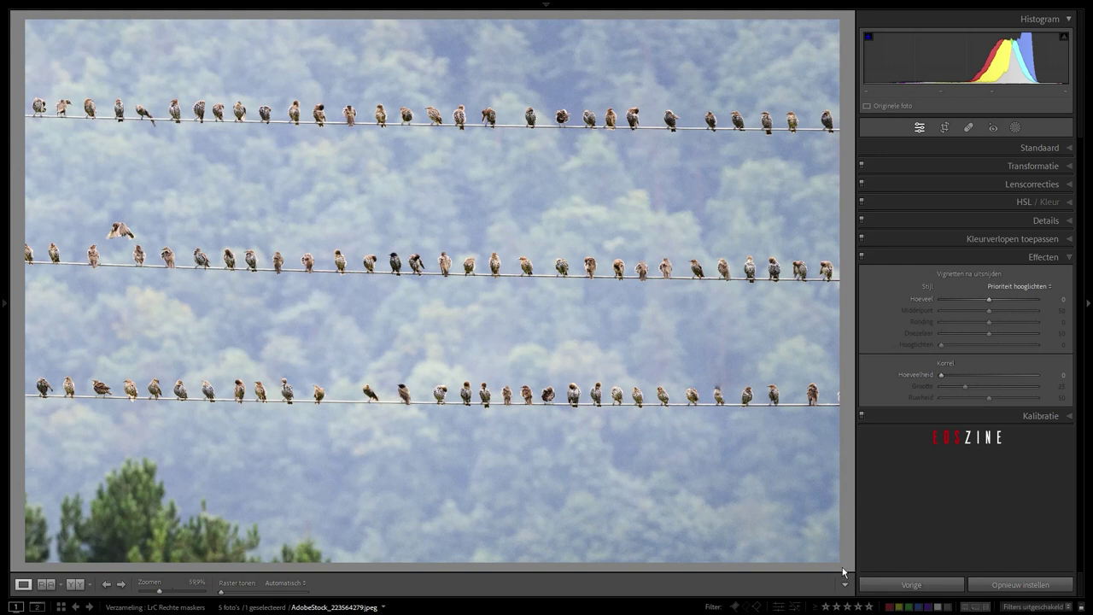
- Preview the finished examples and show the brush mask's effect on the photo
key("q")
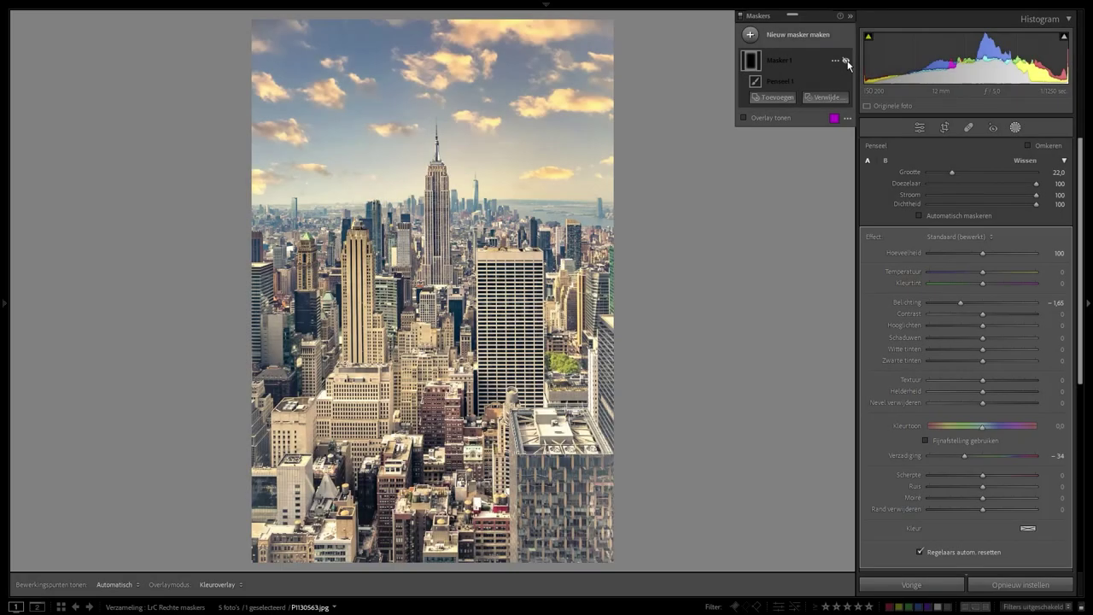
left_click(847, 60)
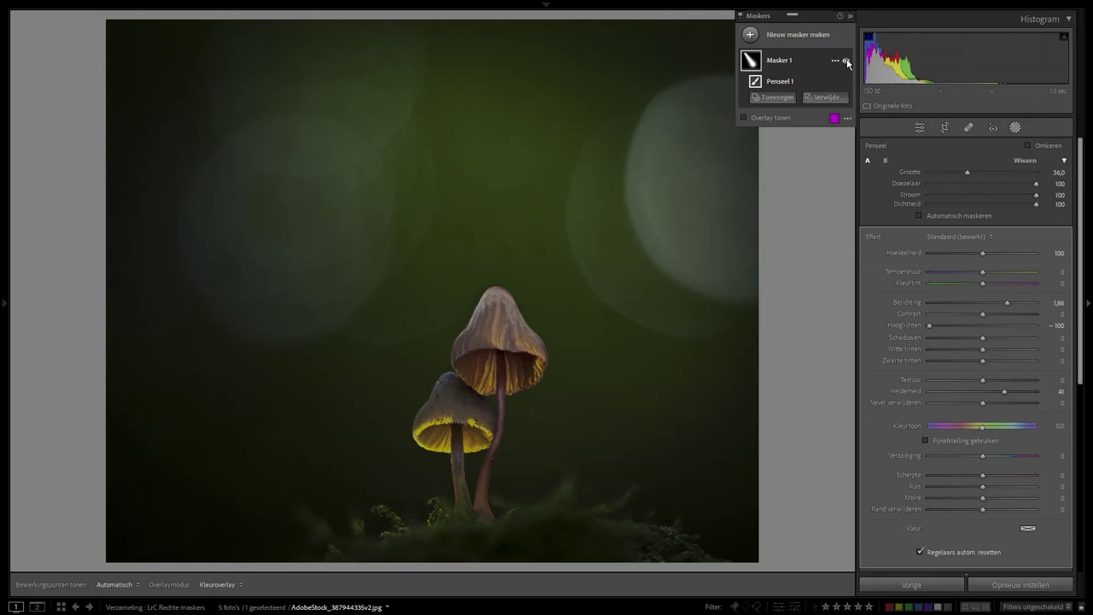
- Show the brush mask's glow on the mushroom photo
left_click(846, 60)
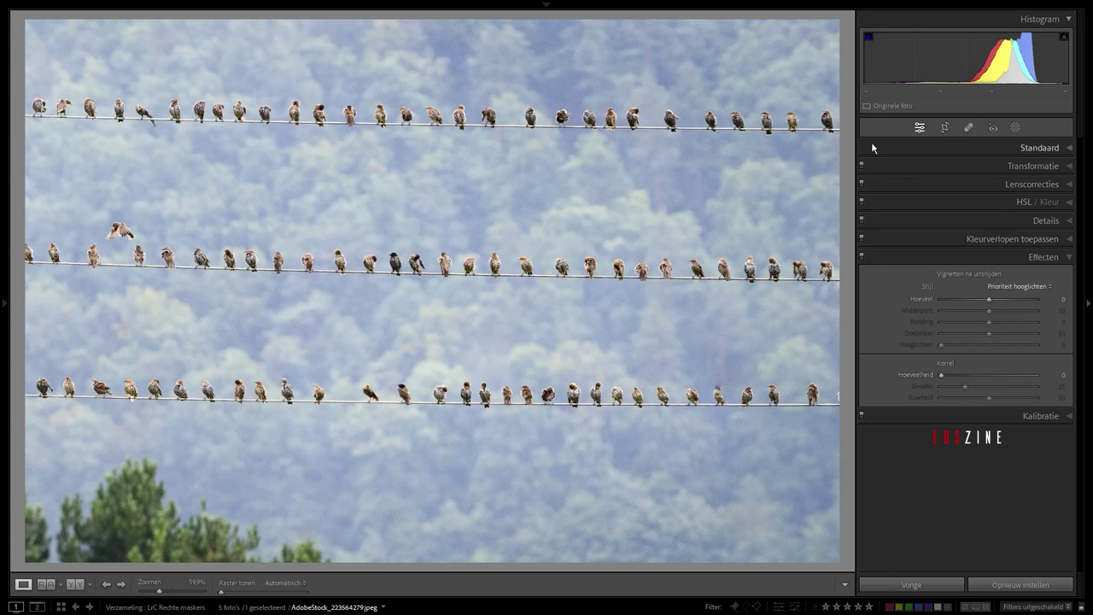
- Erase the top wire and its birds with Content-Aware Remove, then go to the skyline photo
left_click(969, 129)
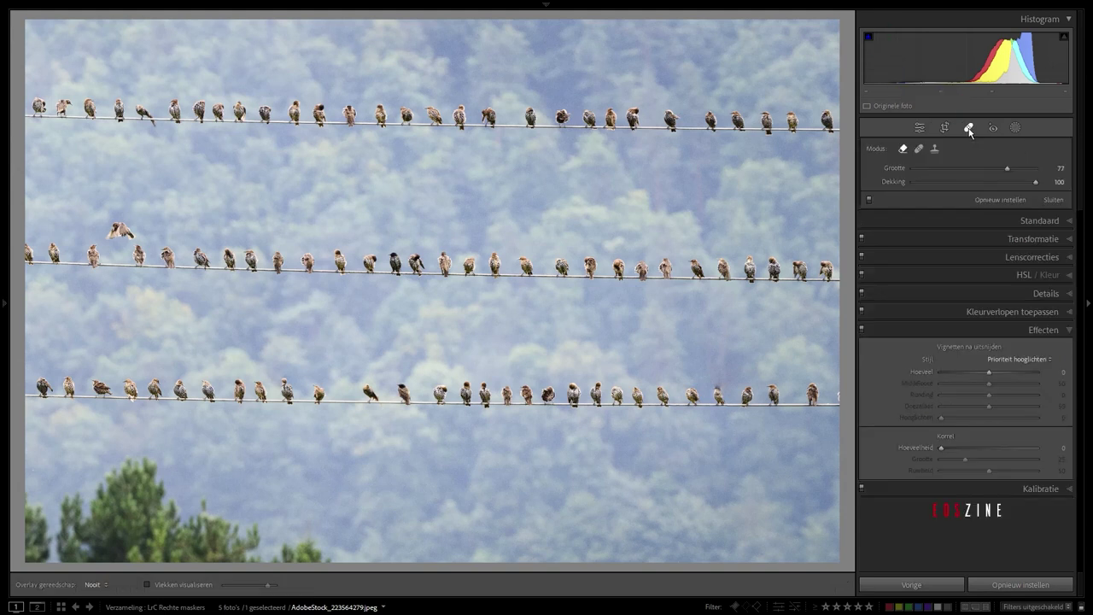
left_click(903, 150)
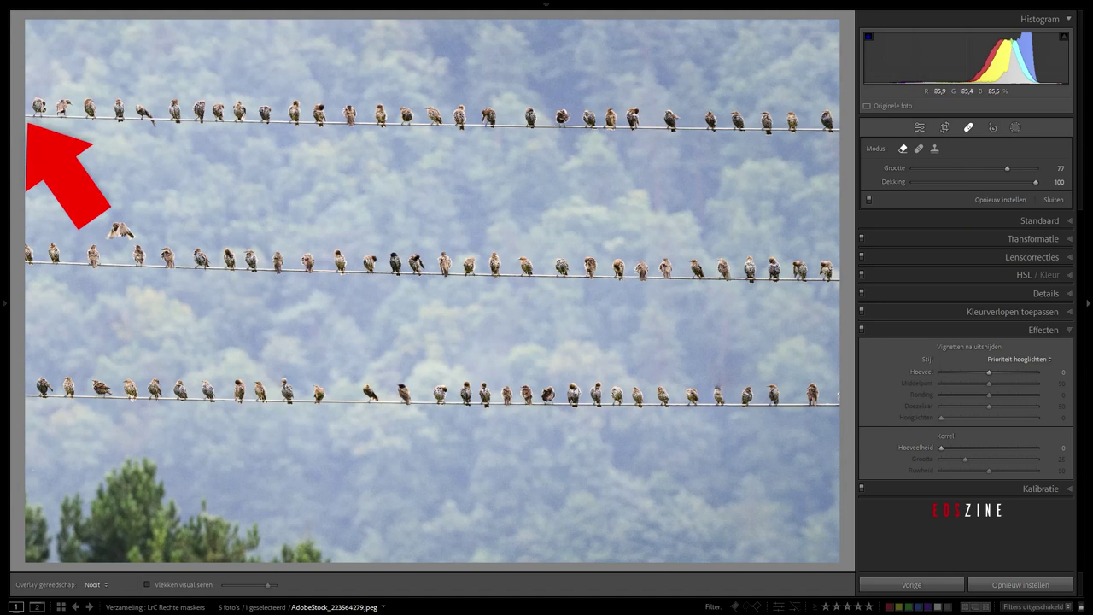
left_click(28, 114)
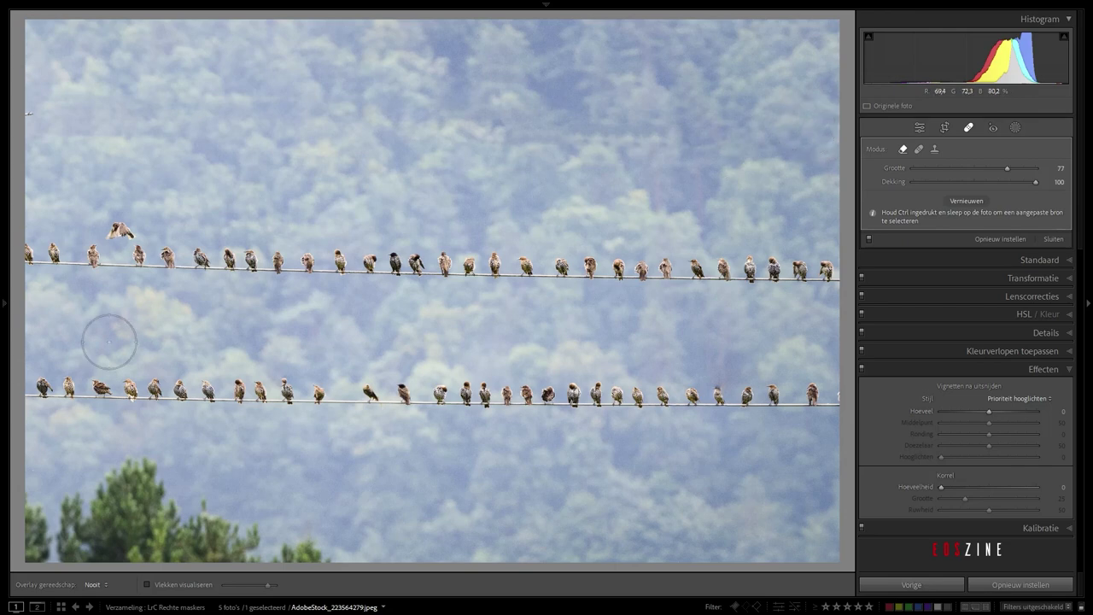
key("Right")
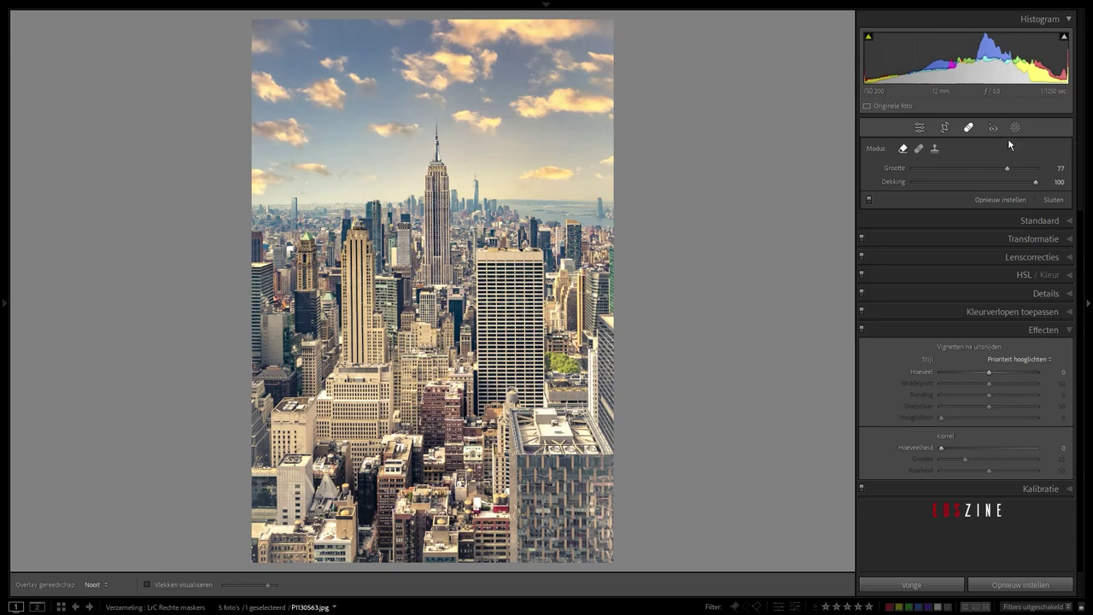
- Try a -49 post-crop vignette on the skyline, then reset the amount to 0
left_click(920, 127)
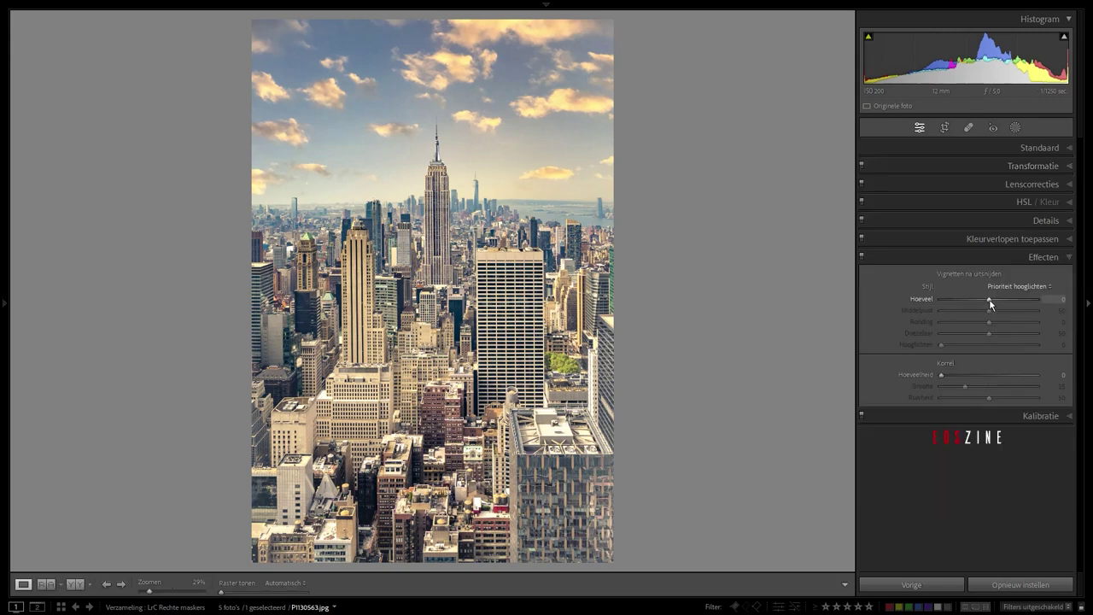
left_click_drag(991, 300, 968, 301)
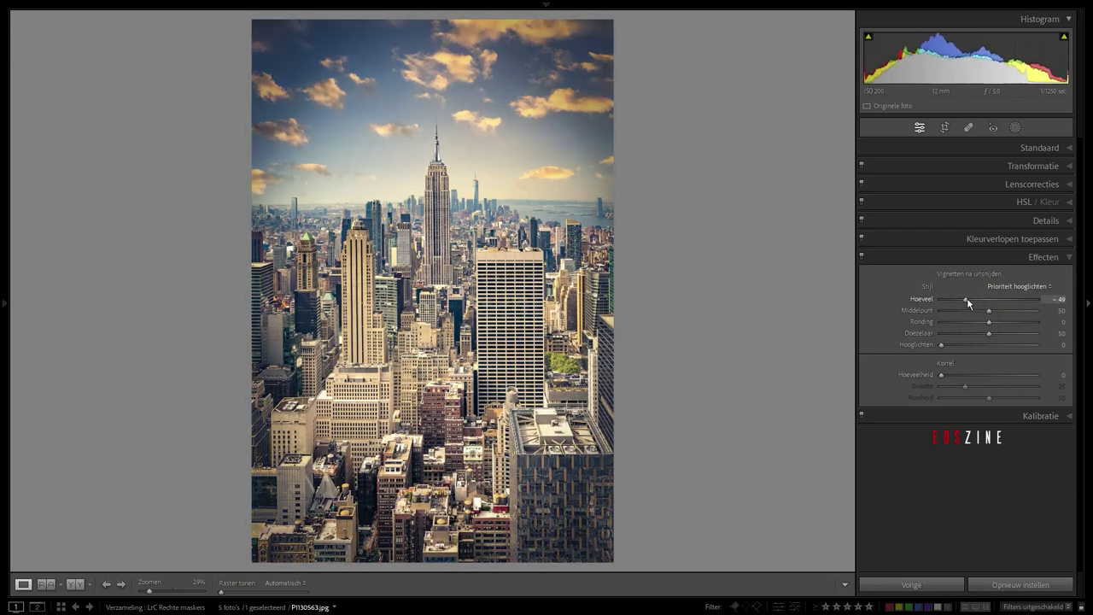
double_click(967, 300)
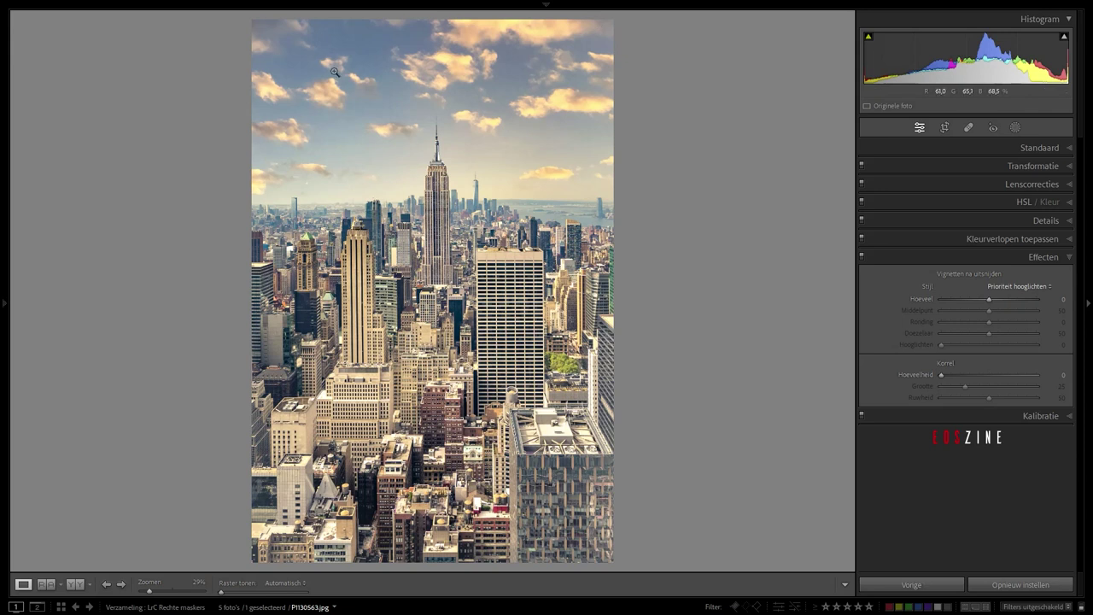
- Paint a size-22 brush mask in straight strokes around the skyline photo's four edges
left_click(1015, 128)
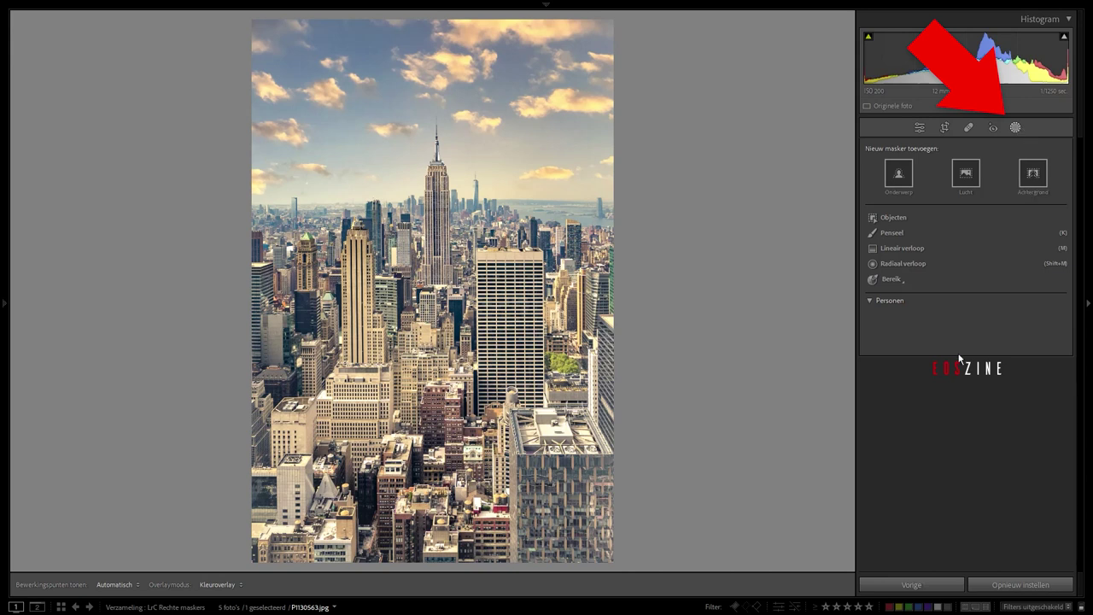
left_click(901, 234)
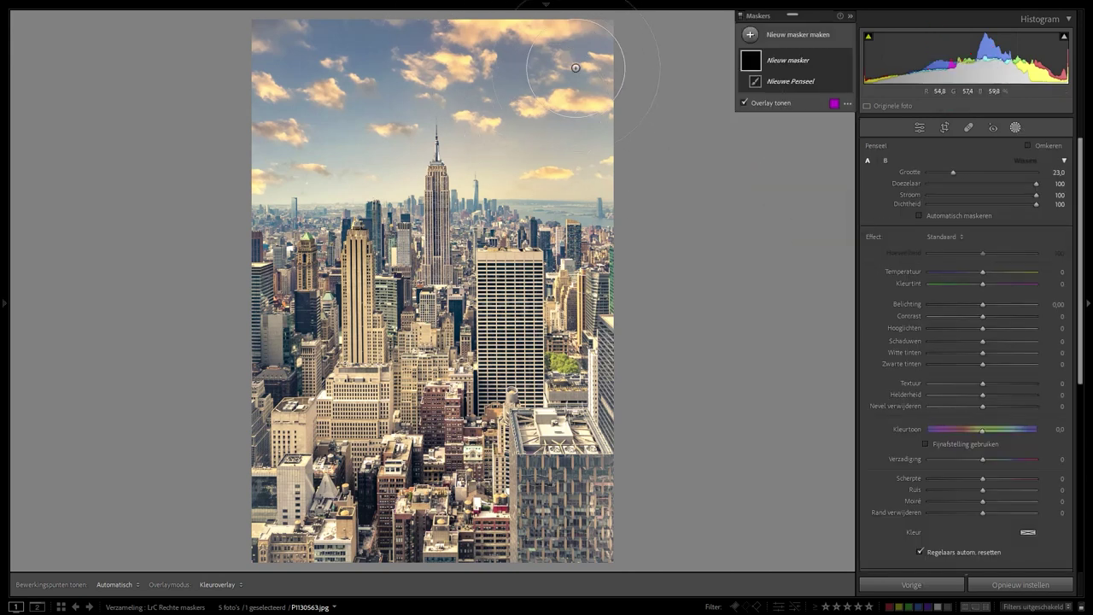
key("bracketleft")
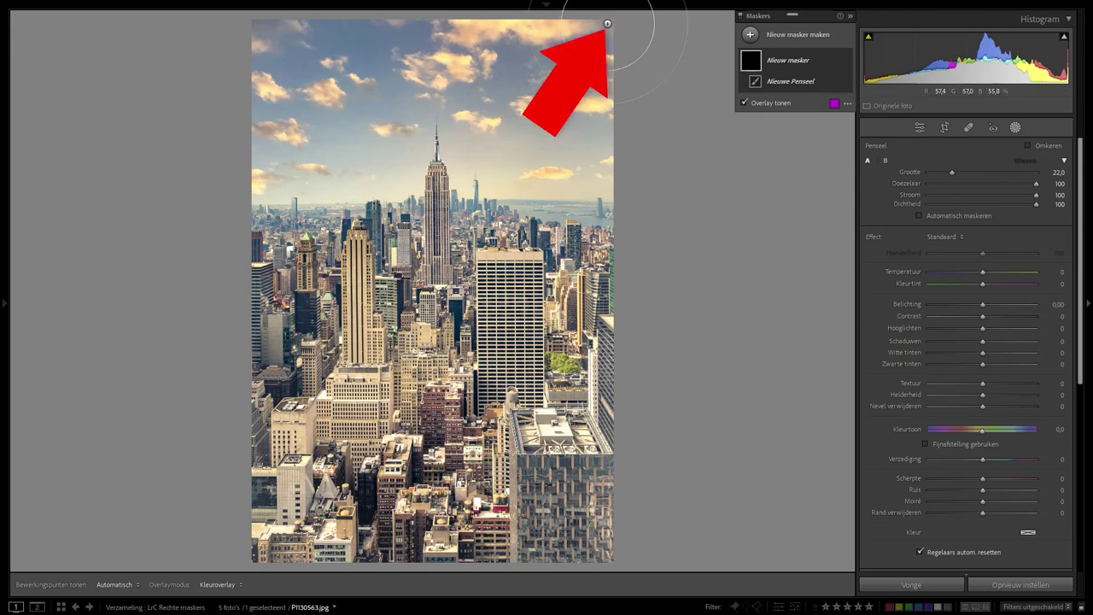
left_click(608, 23)
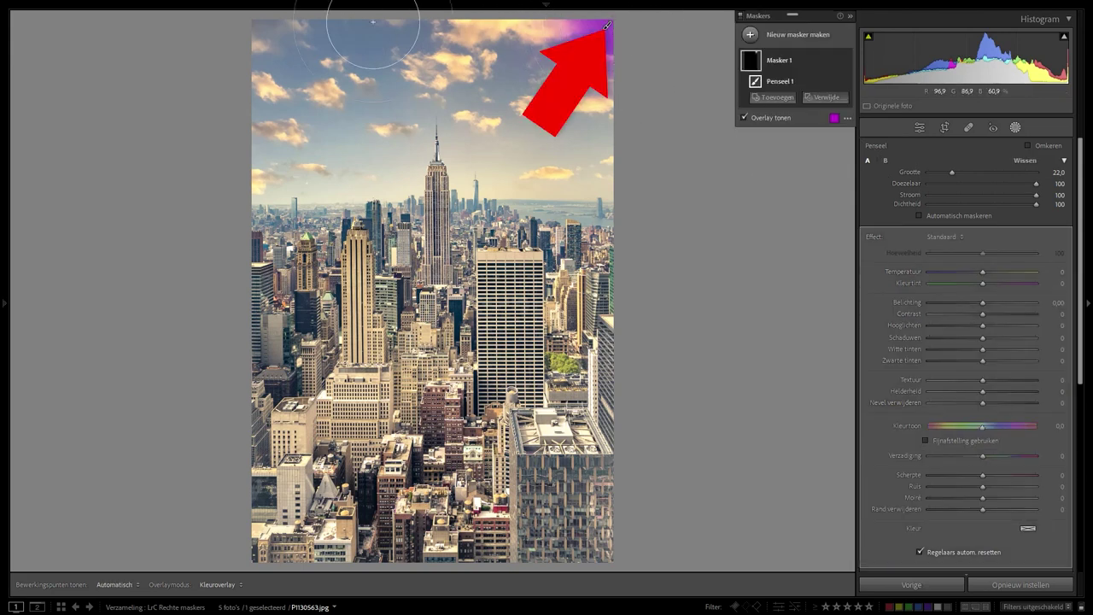
left_click(257, 24, "shift")
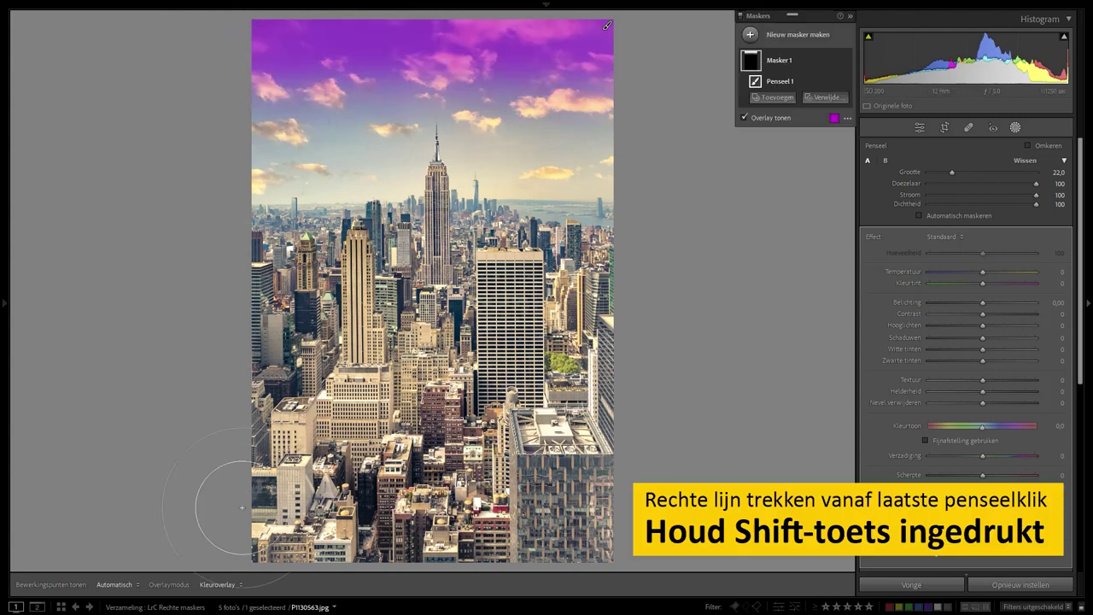
left_click(254, 557, "shift")
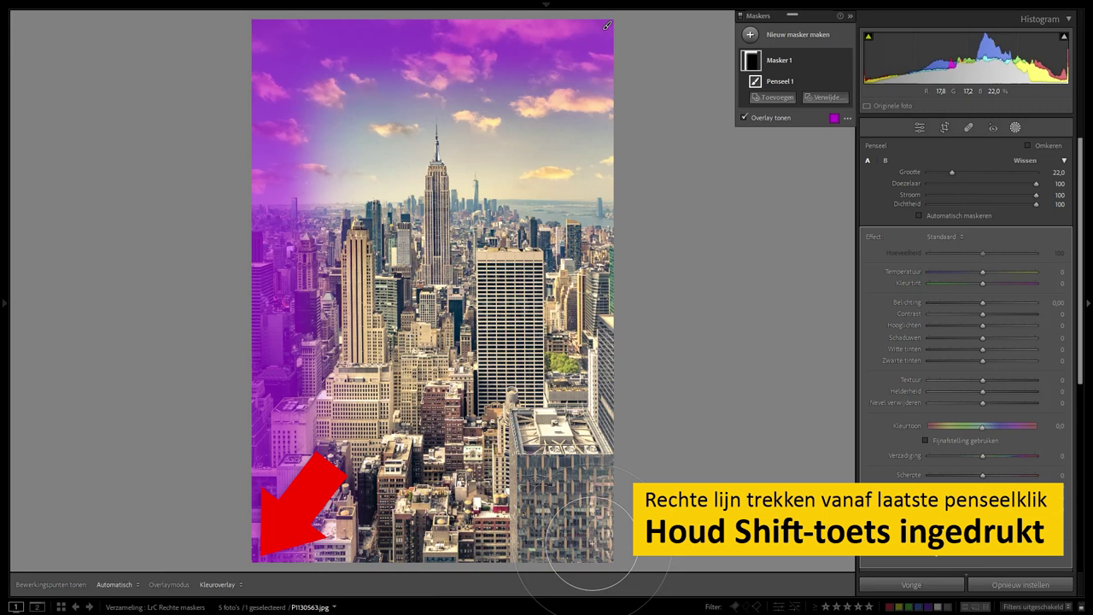
left_click(610, 559, "shift")
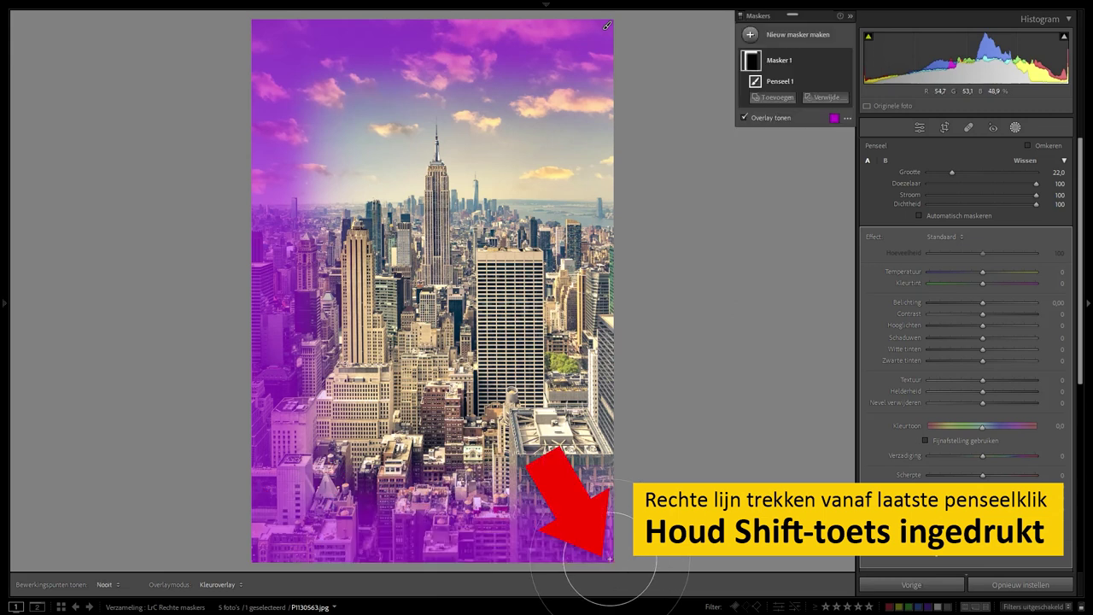
left_click(613, 53, "shift")
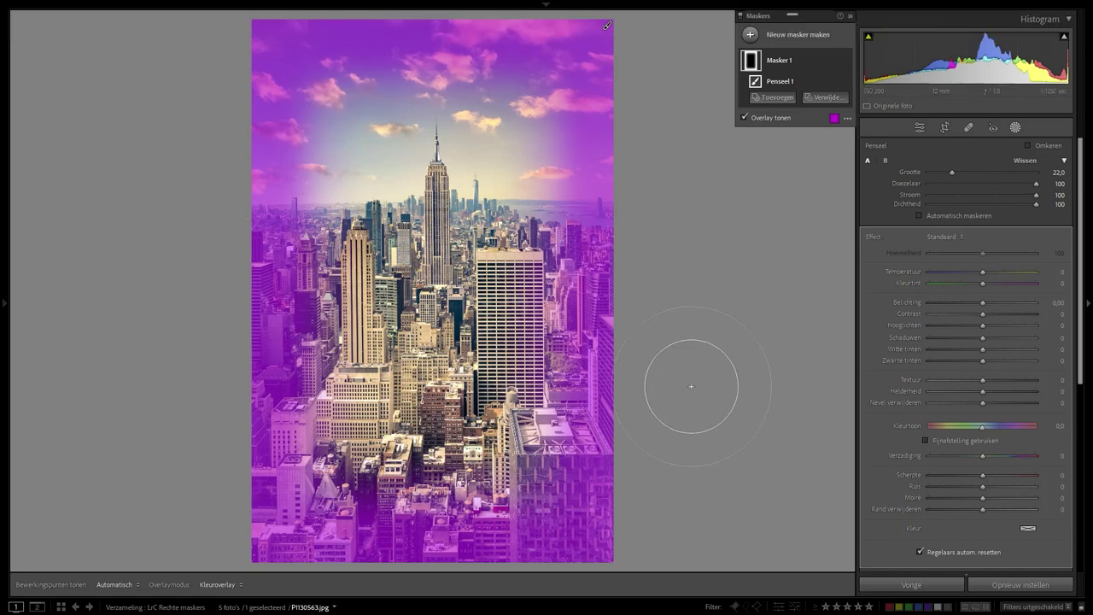
- Set the edge mask to exposure -1.65 and saturation -34, toggling its visibility to compare
left_click_drag(982, 303, 960, 302)
left_click_drag(981, 456, 967, 453)
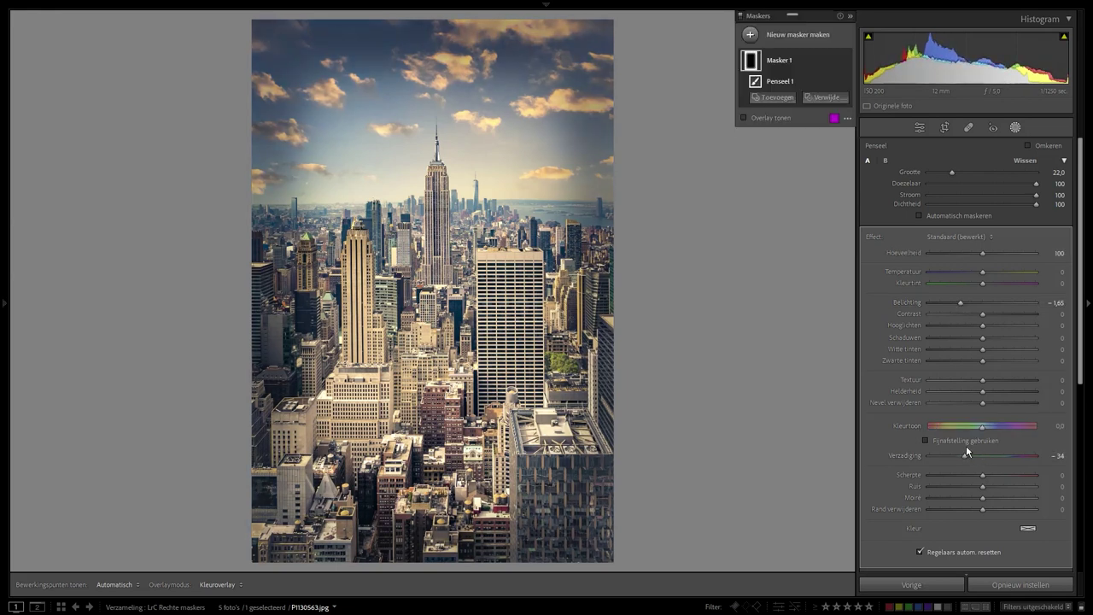
left_click(846, 60)
left_click(846, 61)
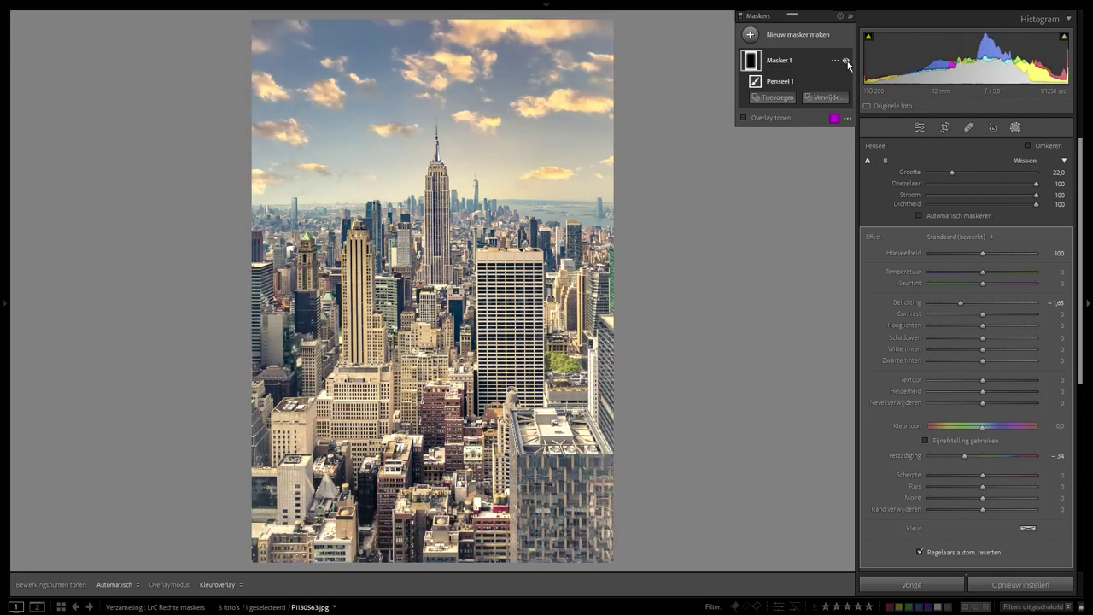
left_click(846, 60)
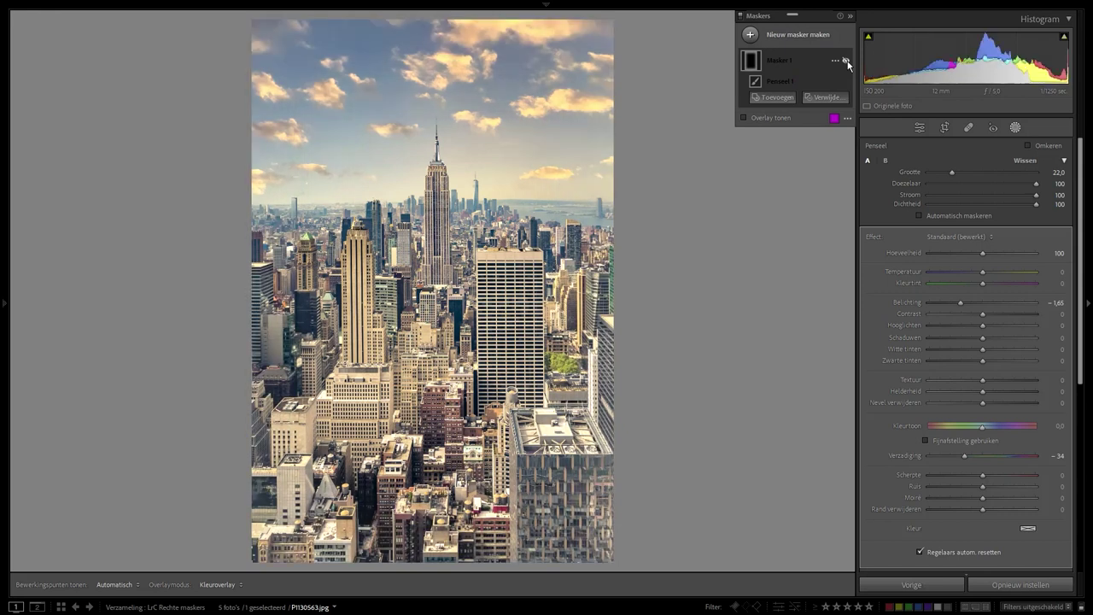
left_click(846, 61)
left_click(846, 61)
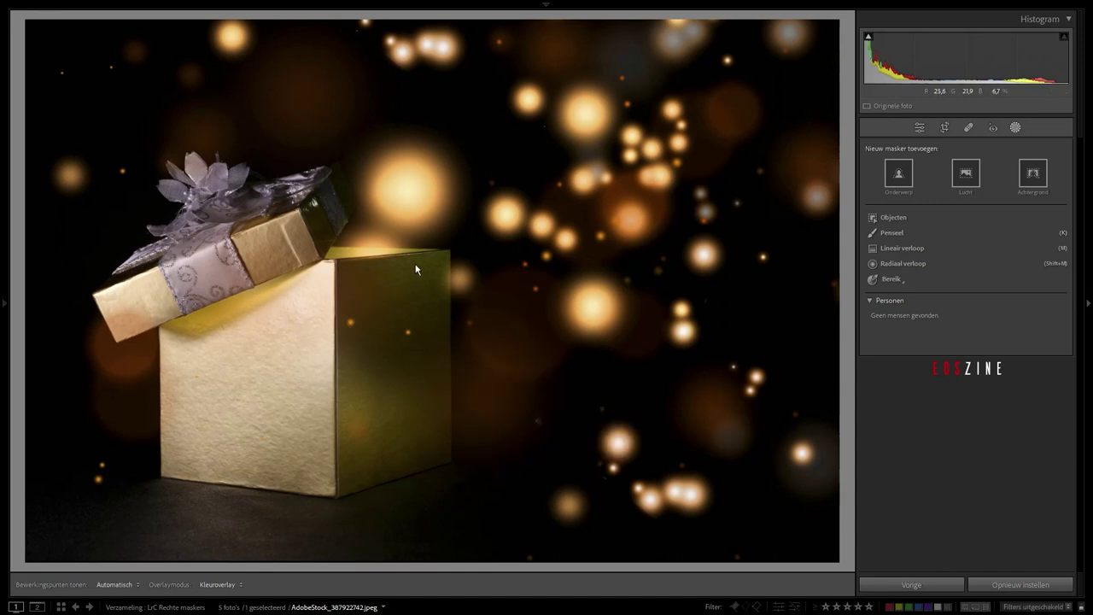
- Paint a new brush mask over the gift box's right face, undoing a stray first attempt
left_click(891, 233)
left_click(384, 303)
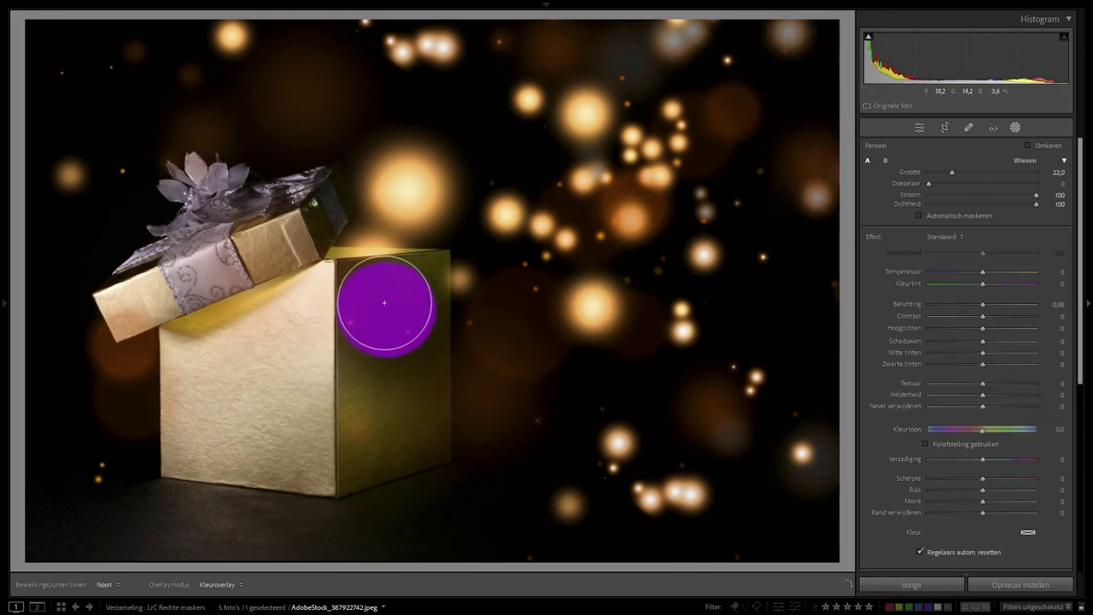
left_click_drag(385, 303, 388, 307)
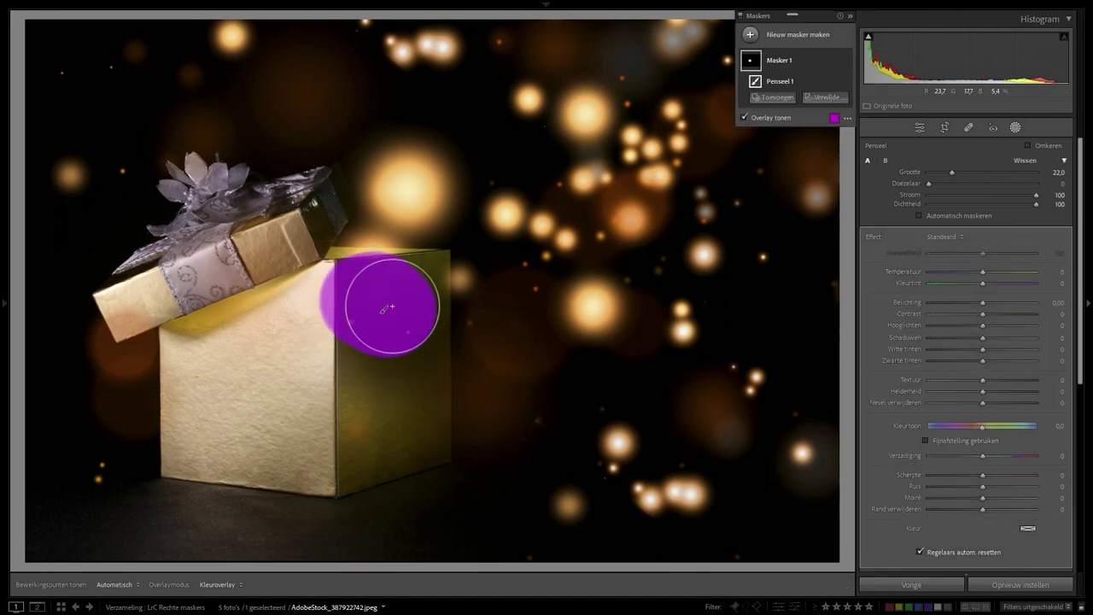
key("ctrl+z")
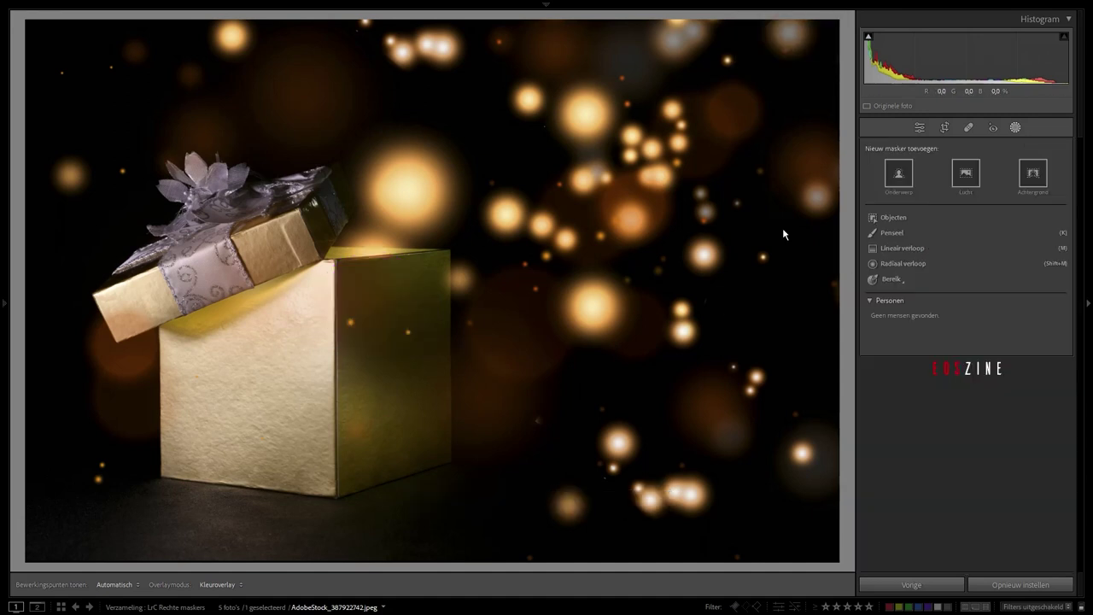
left_click(899, 232)
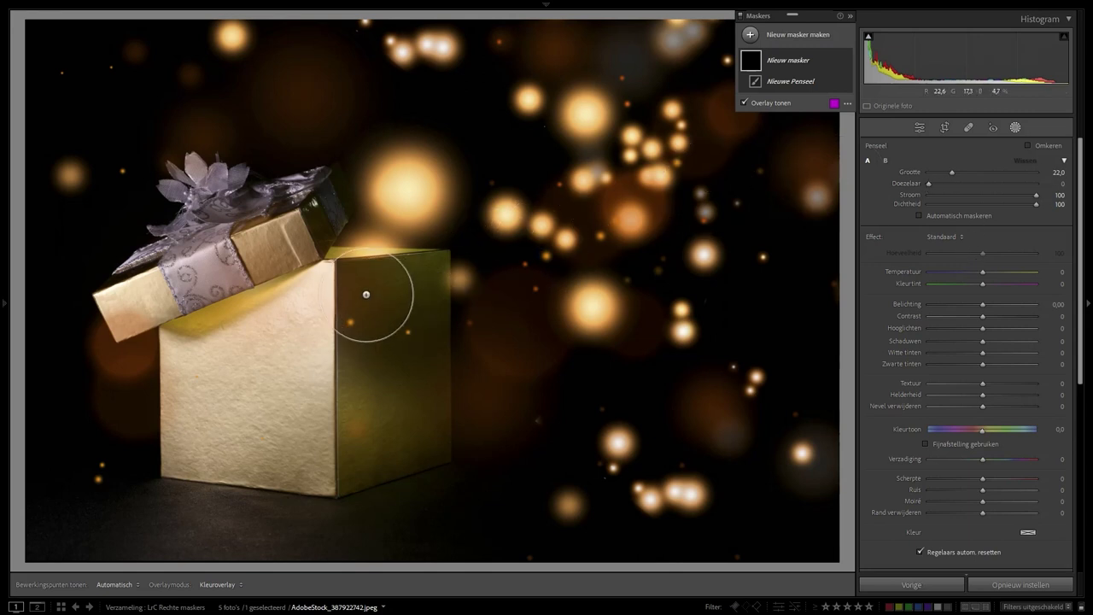
mouse_move(366, 295)
left_mouse_down()
mouse_move(432, 329)
mouse_move(439, 419)
mouse_move(358, 462)
mouse_move(356, 340)
left_mouse_up()
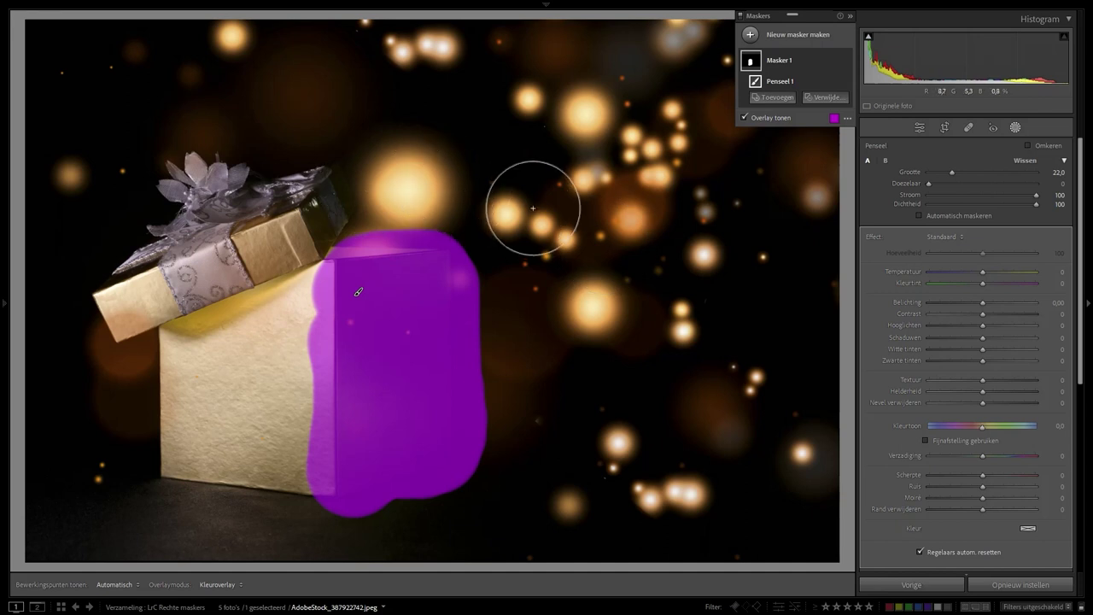
- Subtract the mask's overspill with straight erase lines along the box face's top, left, bottom and right edges
left_click(826, 99)
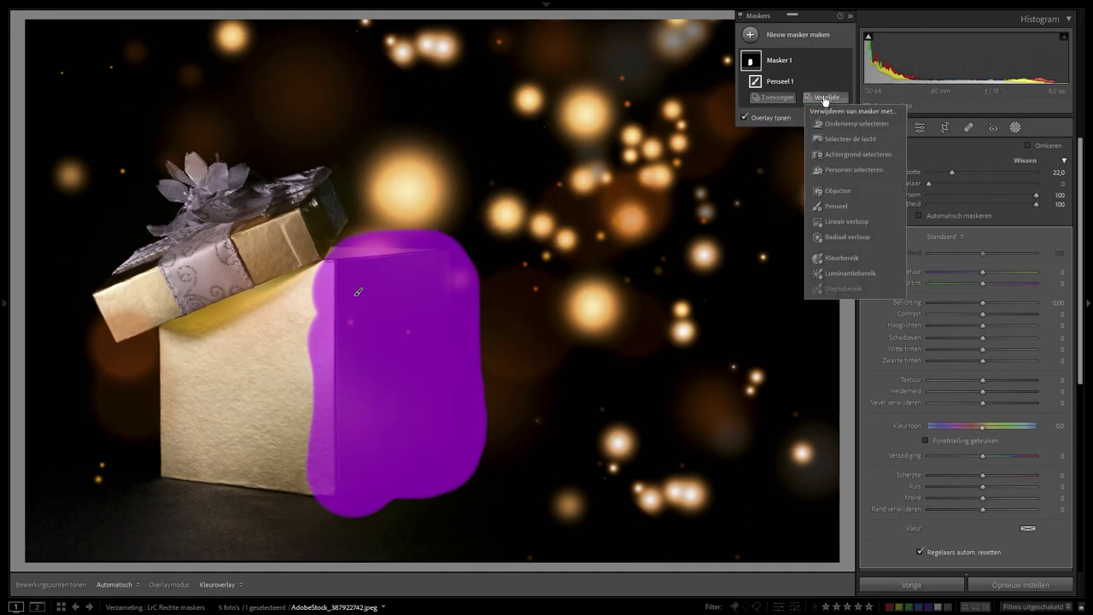
left_click(836, 206)
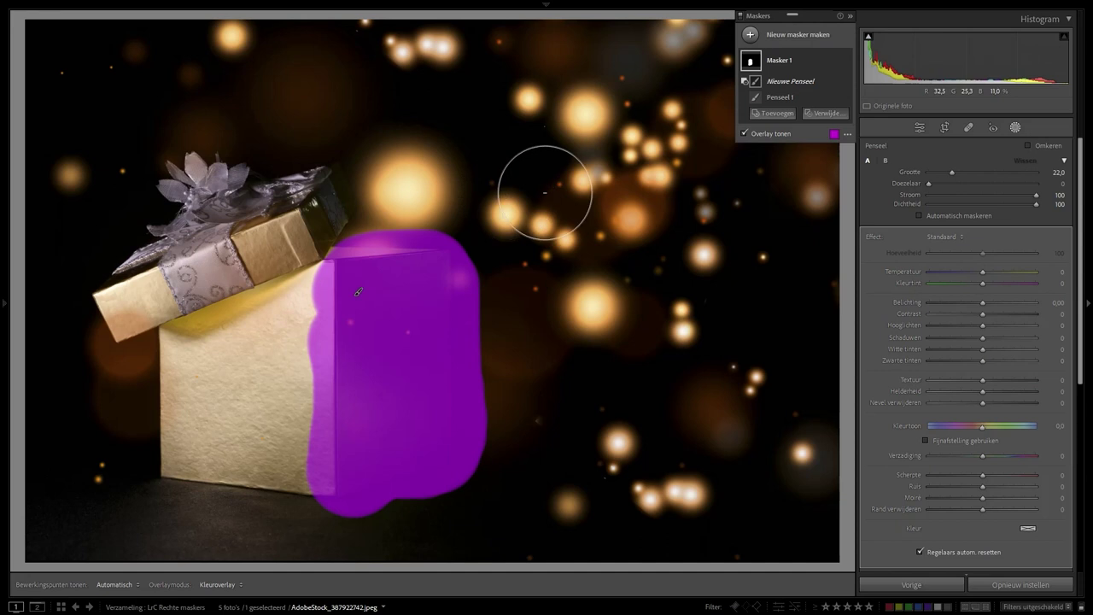
left_click(455, 201)
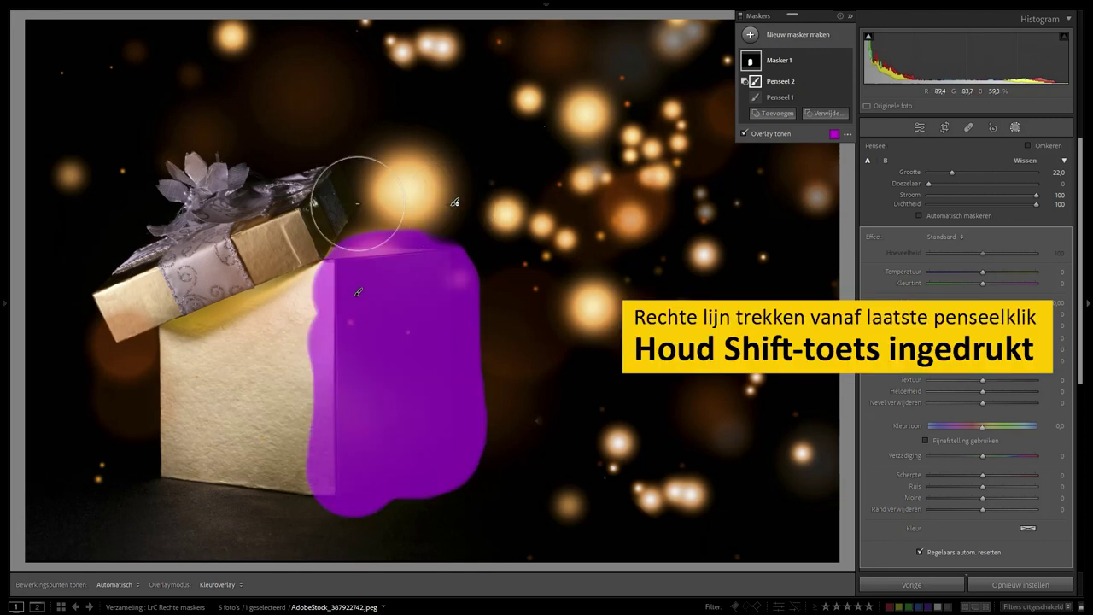
left_click(313, 213, "shift")
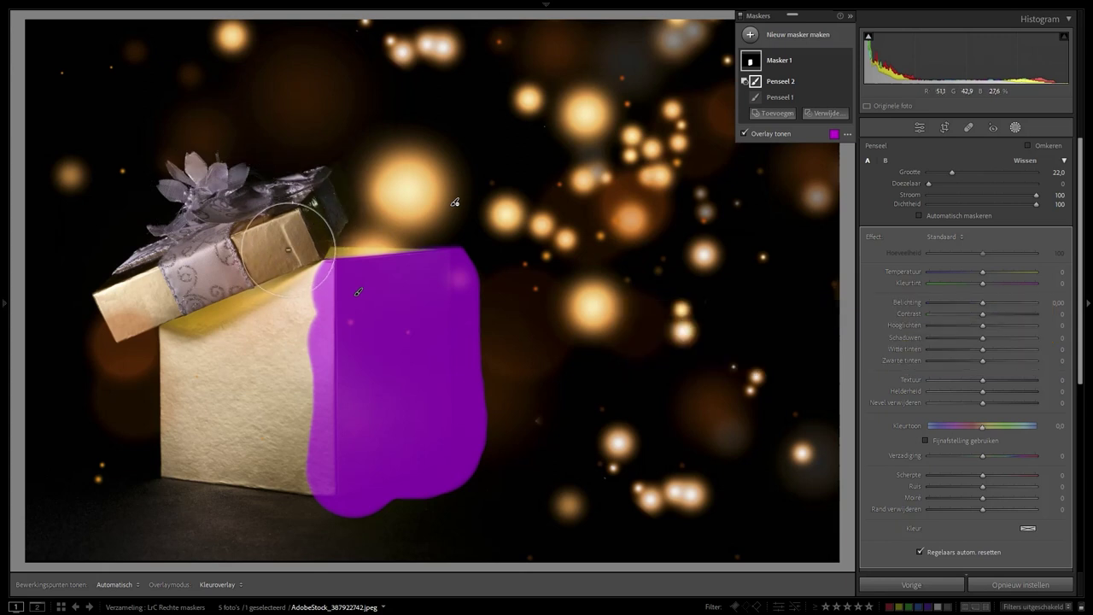
left_click(288, 499, "shift")
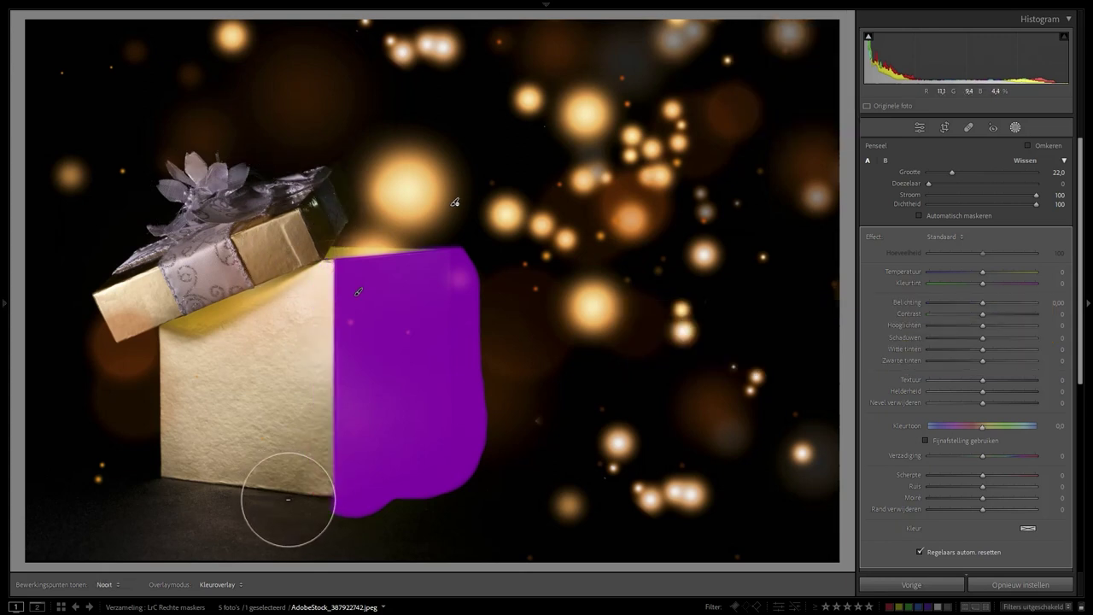
left_click(347, 544)
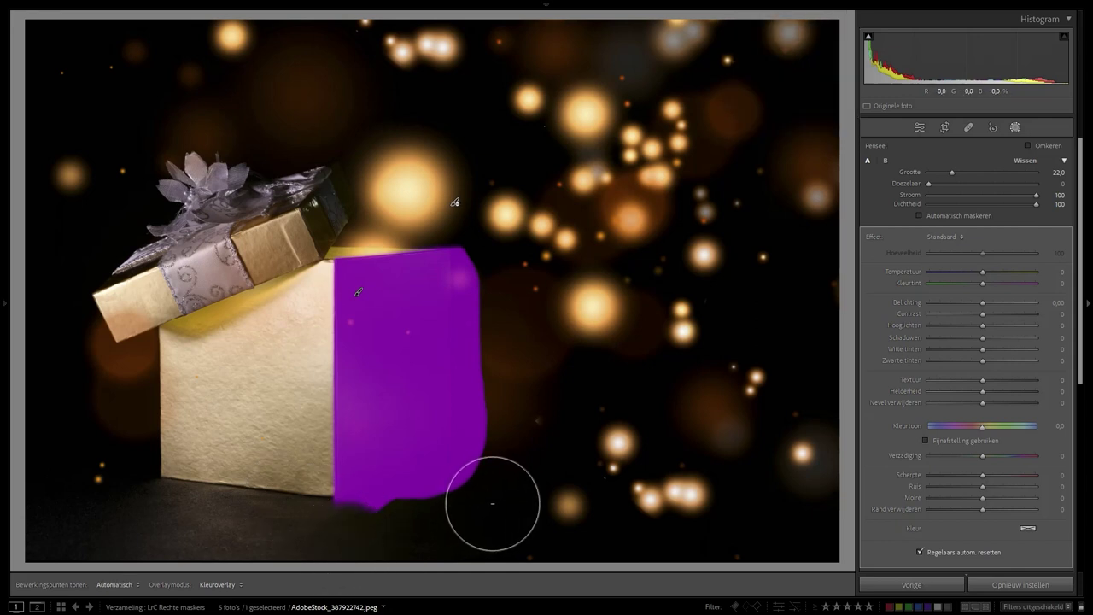
left_click(492, 504, "shift")
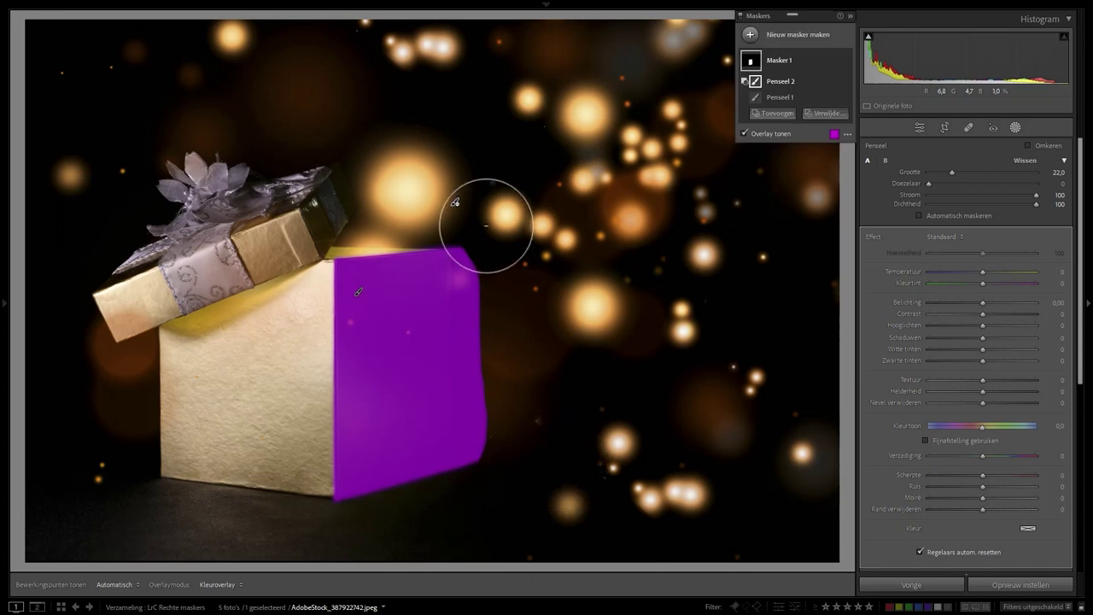
left_click(496, 218)
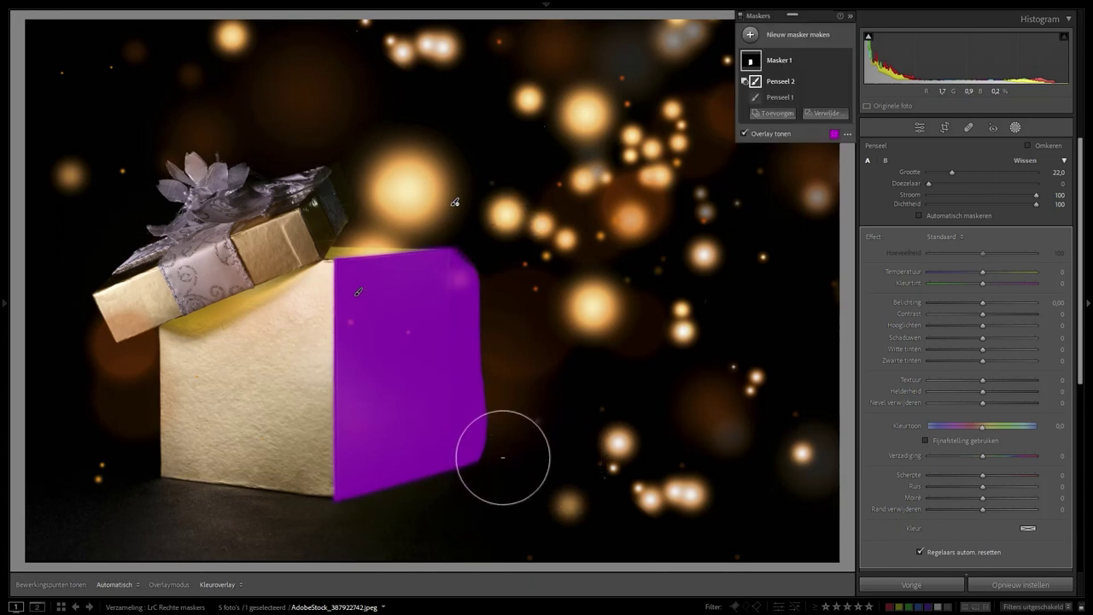
left_click(504, 459, "shift")
key("h")
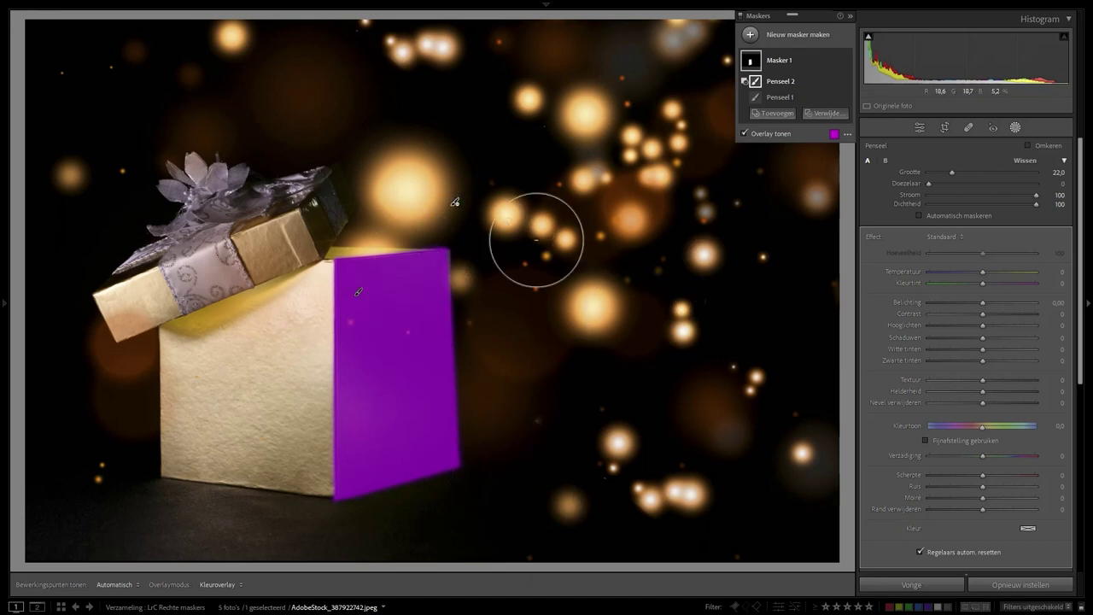
- Raise exposure and clarity on the box's masked right face, then lower one further slider
left_click_drag(982, 306, 1003, 305)
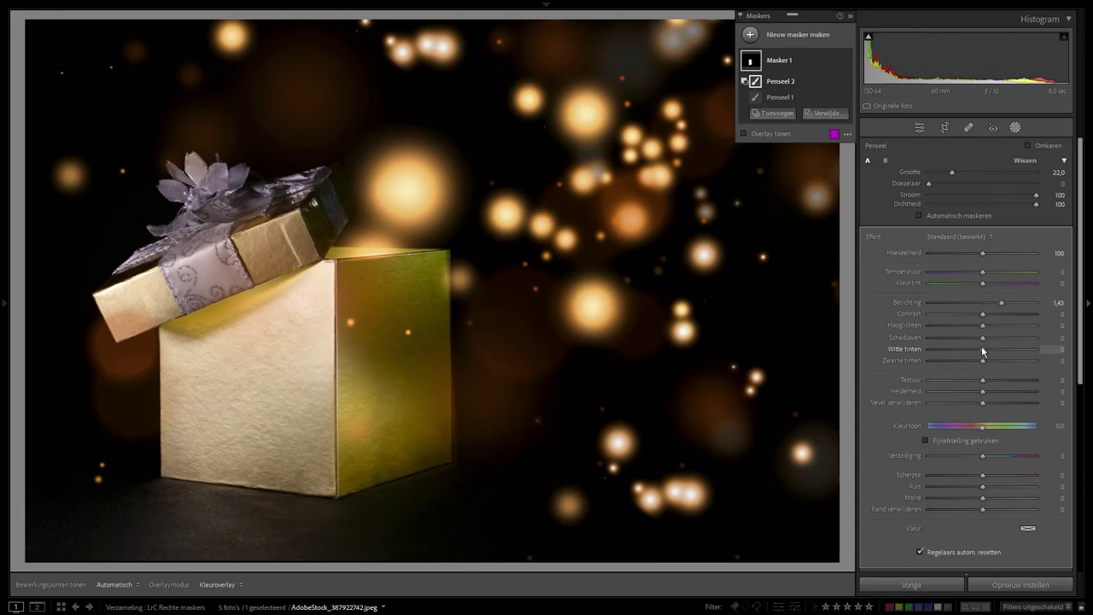
left_click_drag(983, 394, 992, 396)
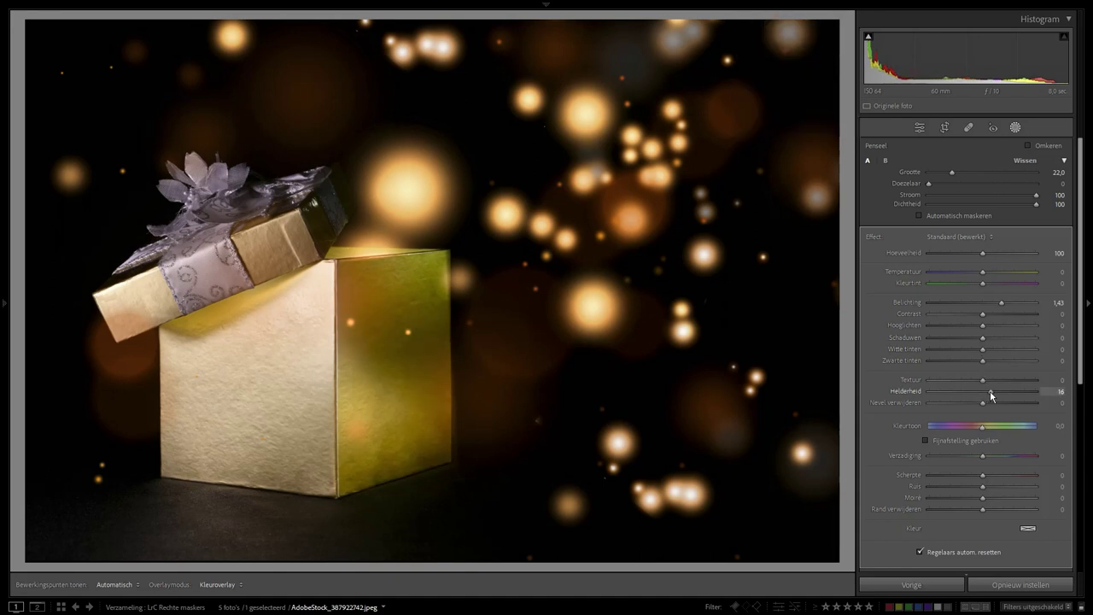
left_click_drag(983, 459, 969, 459)
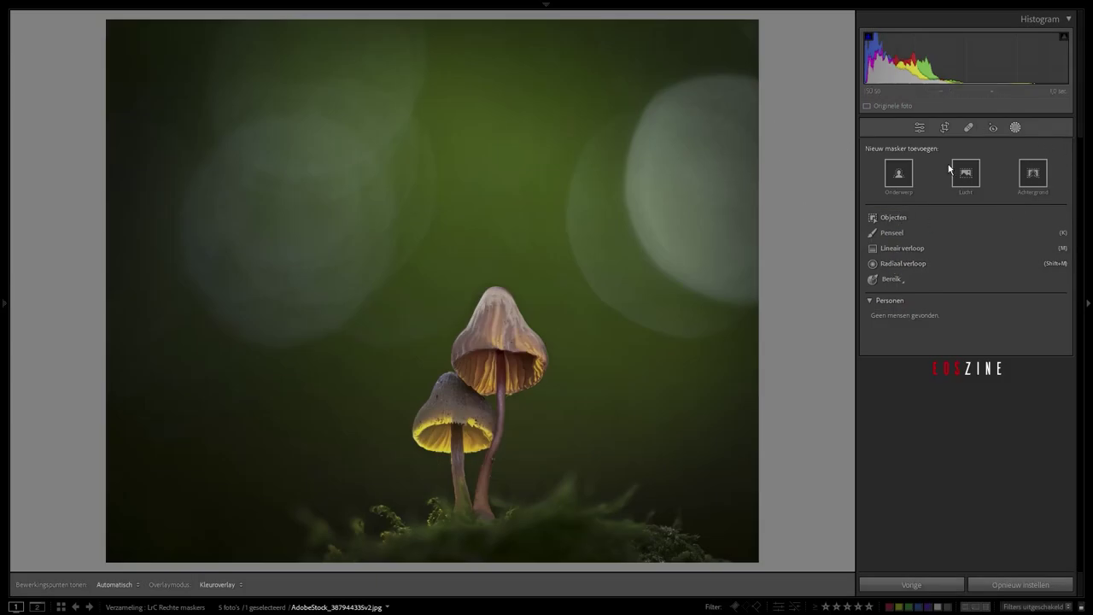
- Start a new brush mask with feather 70 and size 16, dabbing the top-left corner
left_click(892, 232)
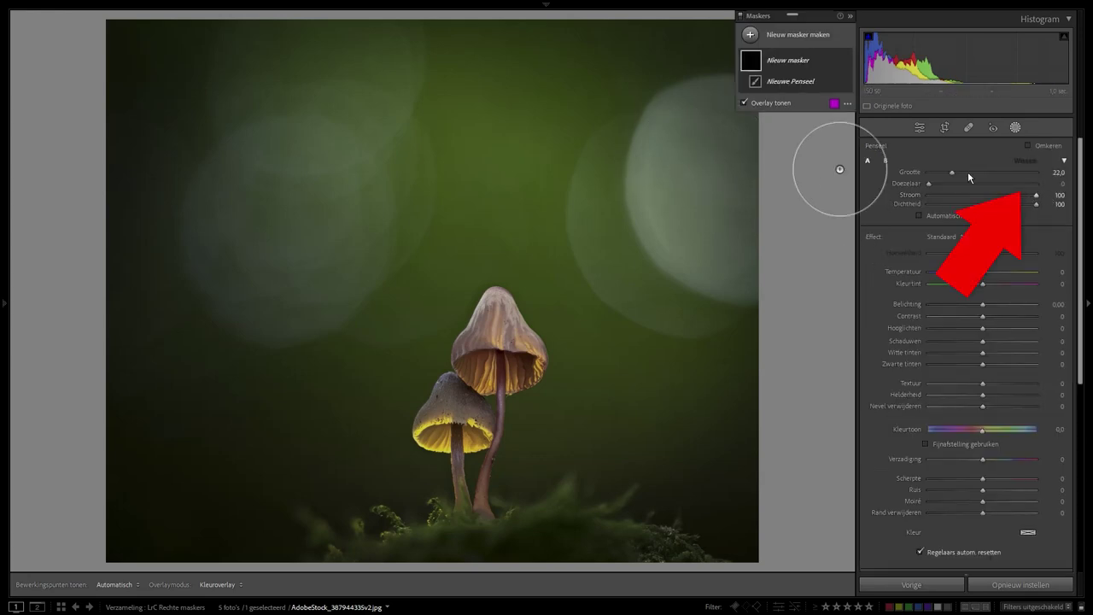
left_click_drag(929, 183, 1042, 183)
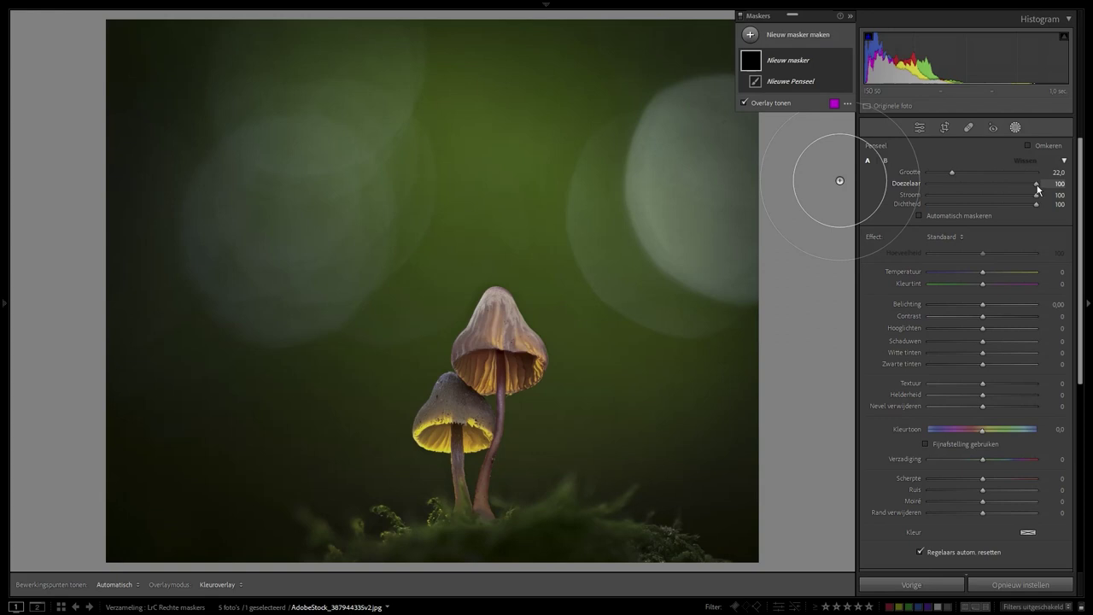
key("bracketleft")
key("shift+bracketleft")
key("shift+bracketleft")
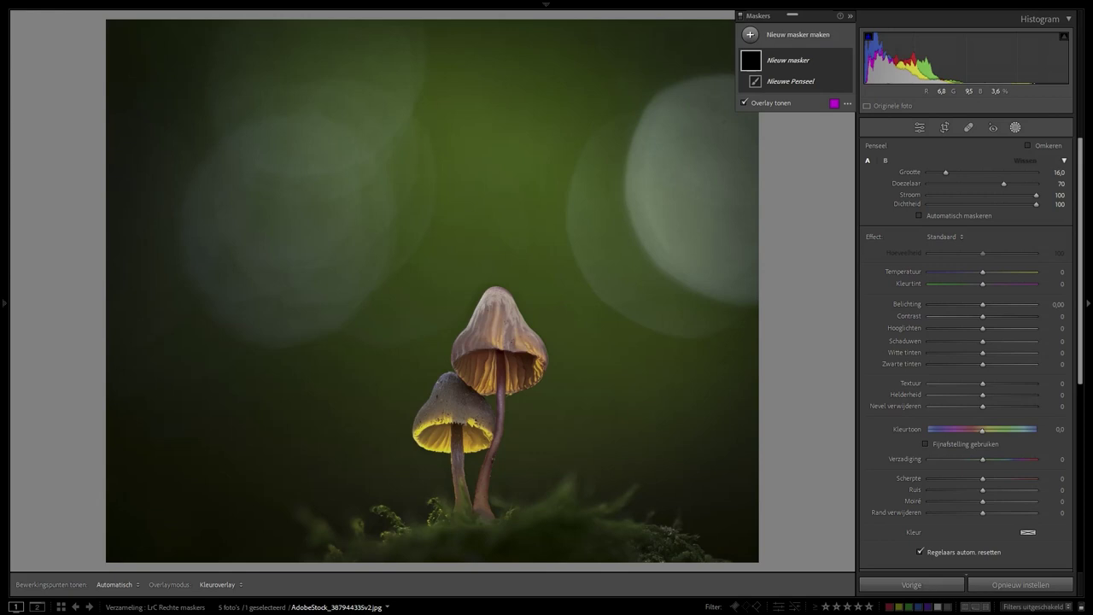
left_click(212, 38)
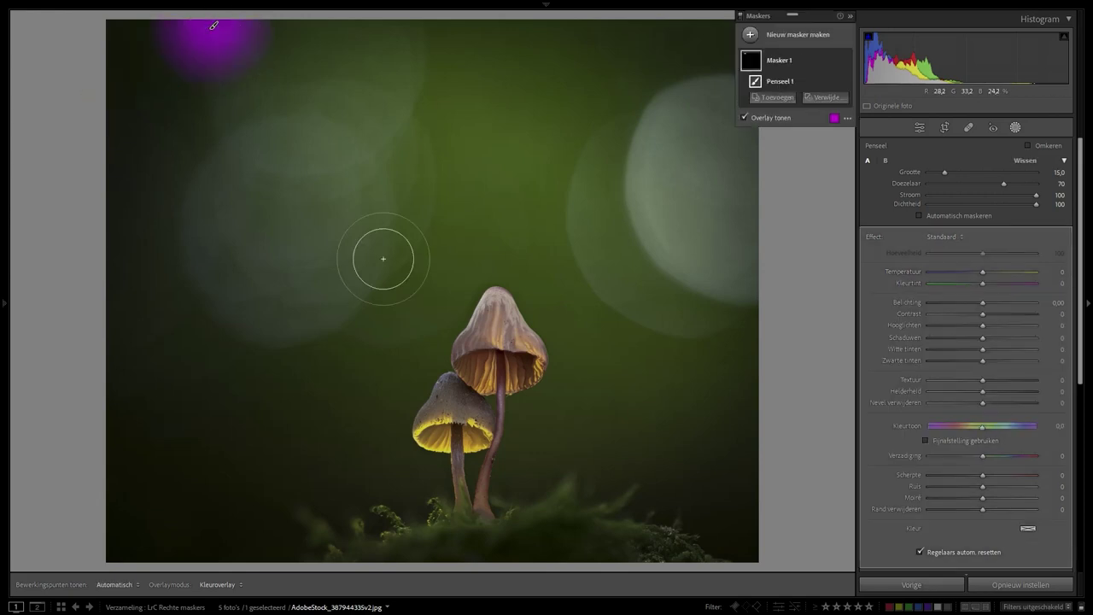
- Paint a straight beam down to the mushrooms, raise its exposure to 1.86, and darken the overall photo
scroll(488, 417, "up", 3)
scroll(488, 417, "up", 3)
scroll(492, 418, "up", 3)
scroll(497, 421, "down", 1)
left_click(498, 422, "shift")
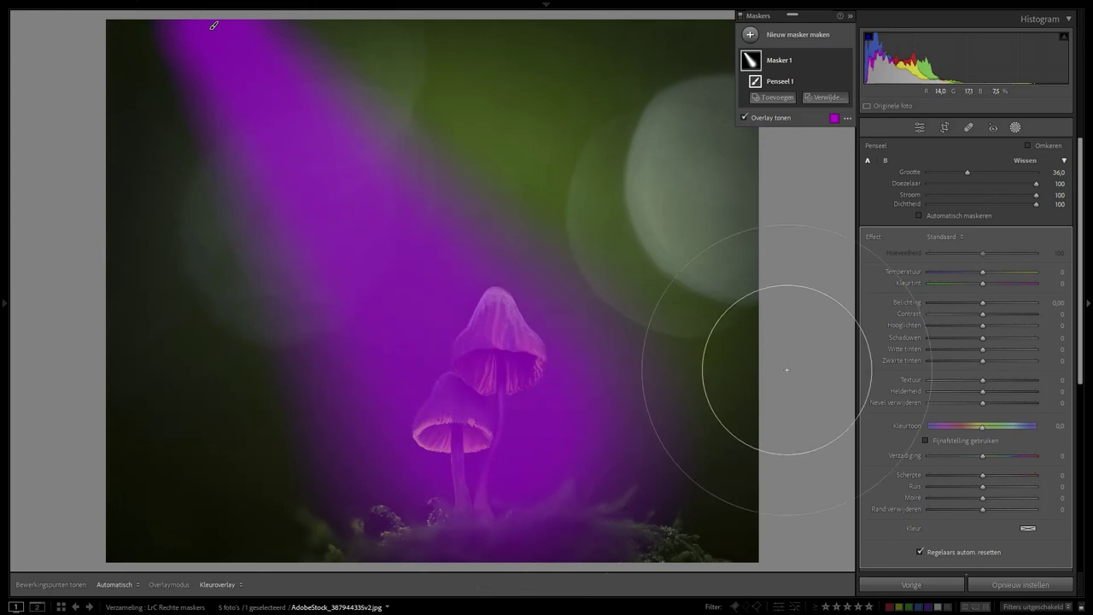
left_click_drag(982, 302, 1008, 303)
left_click_drag(964, 61, 931, 64)
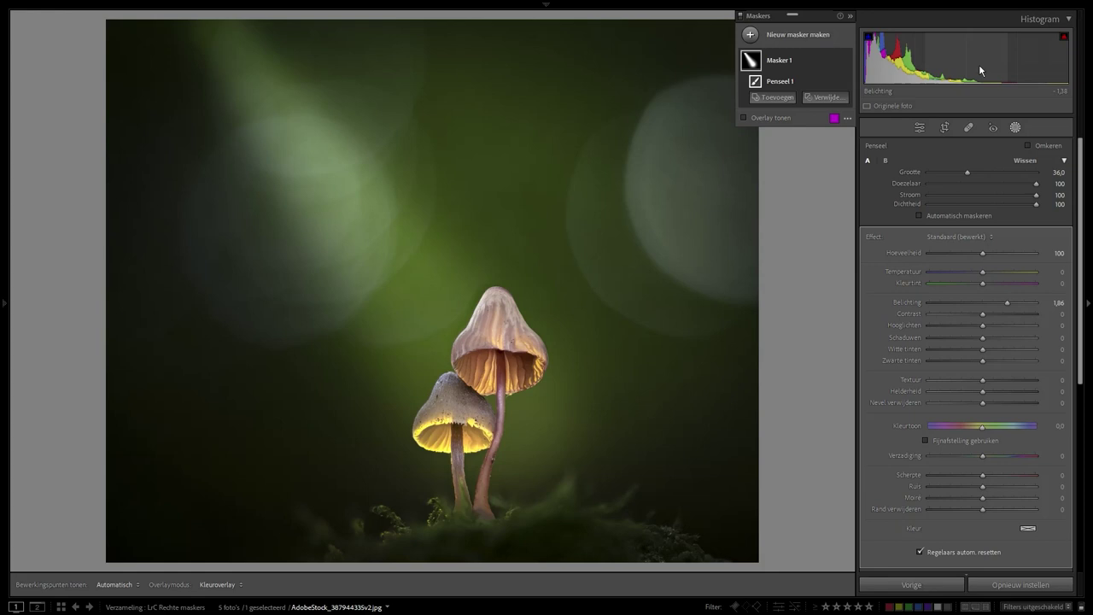
- Set the light beam mask's Highlights to -100 and Clarity to 41, then toggle it off to compare
left_click_drag(983, 328, 920, 322)
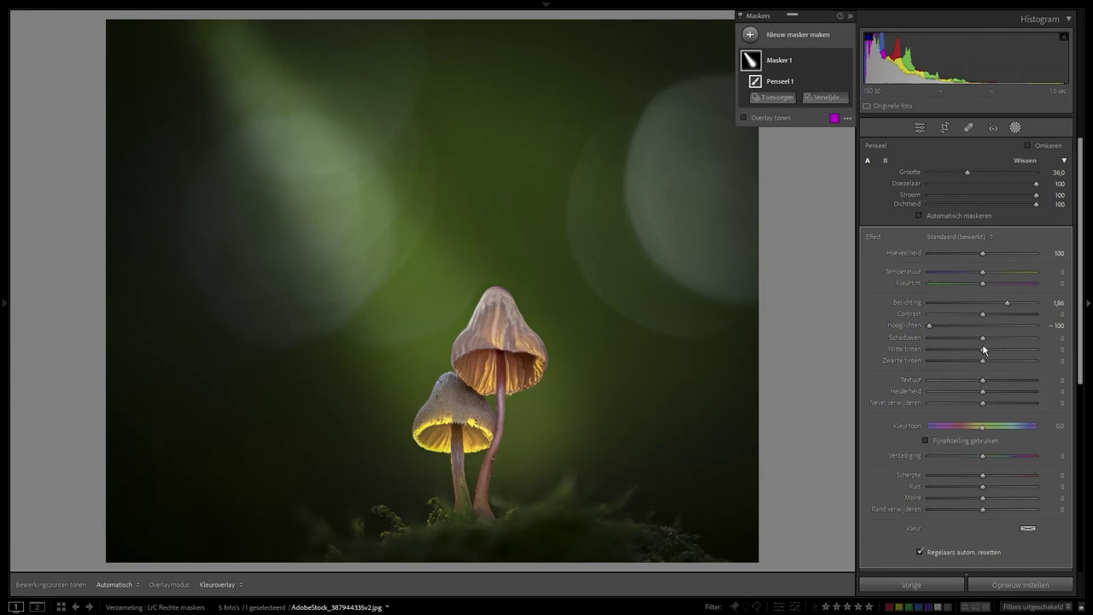
left_click_drag(983, 392, 993, 391)
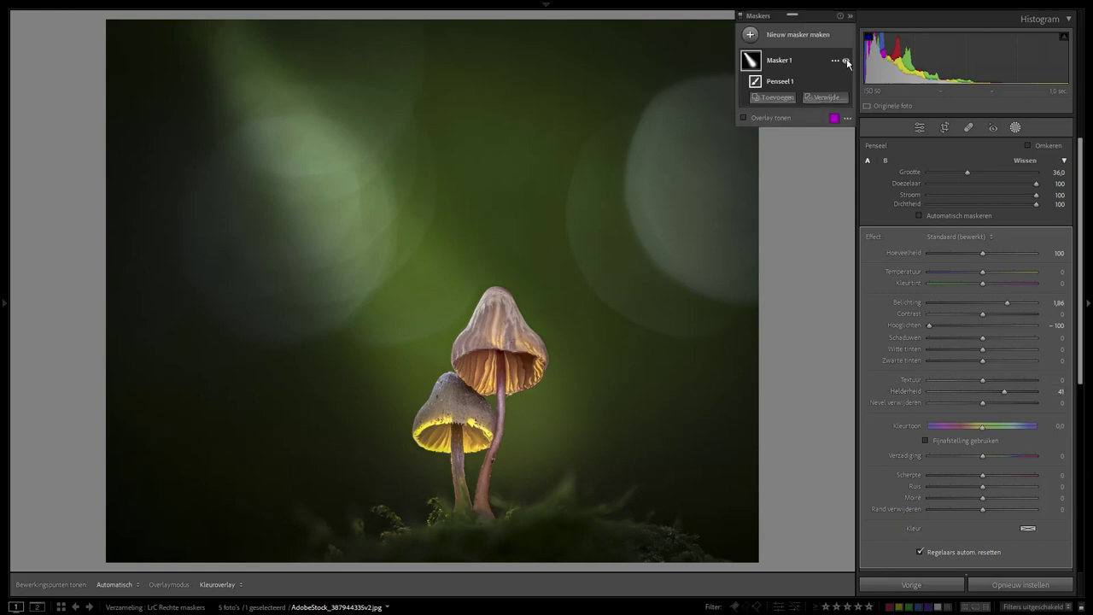
left_click(845, 60)
left_click(846, 61)
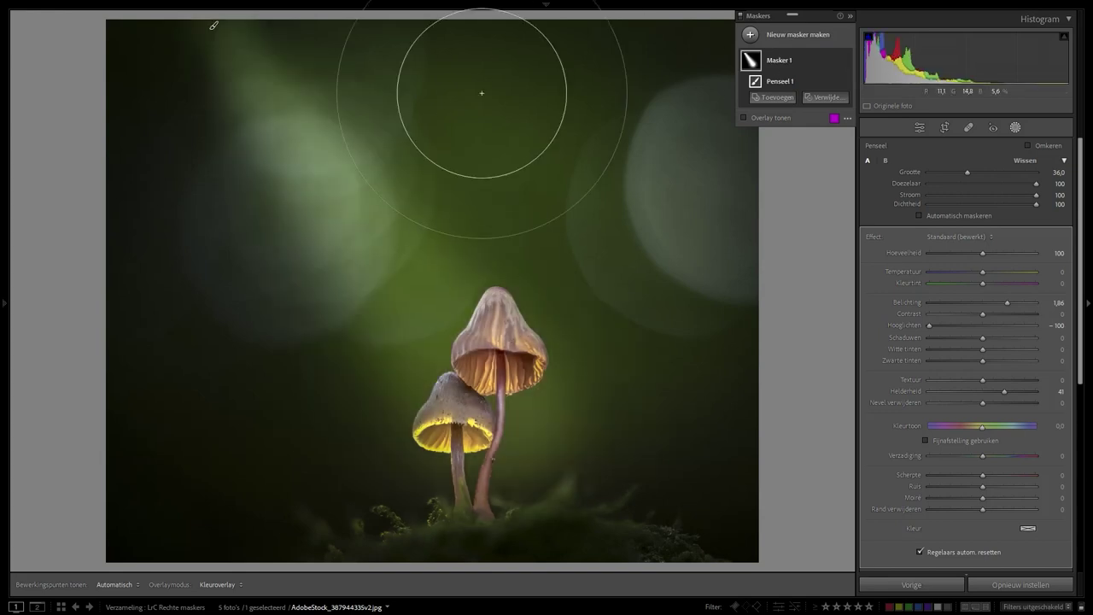
key("o")
key("o")
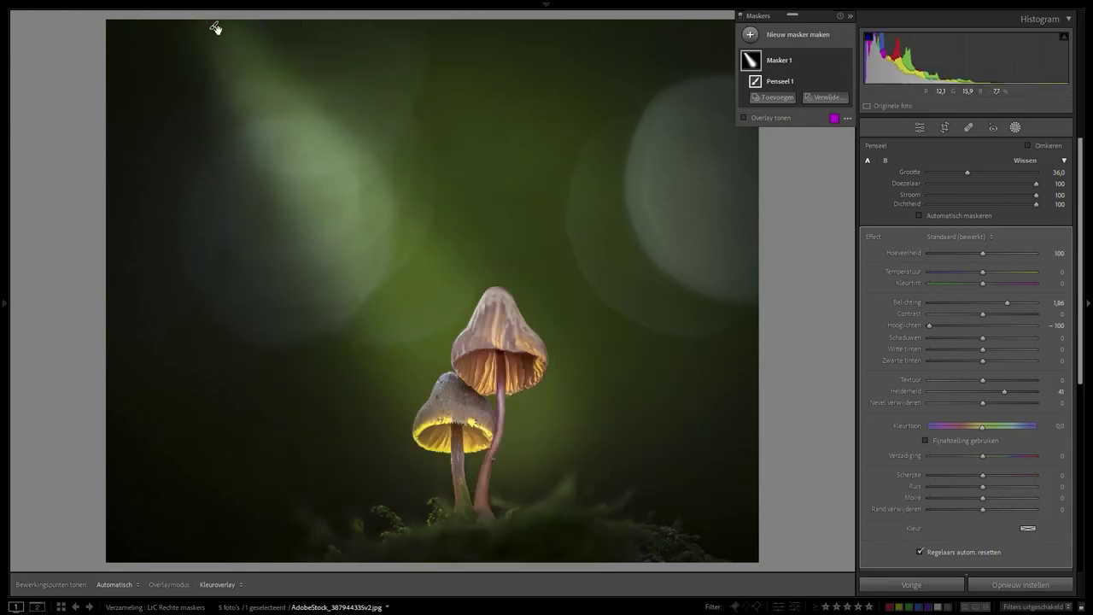
key("o")
key("o")
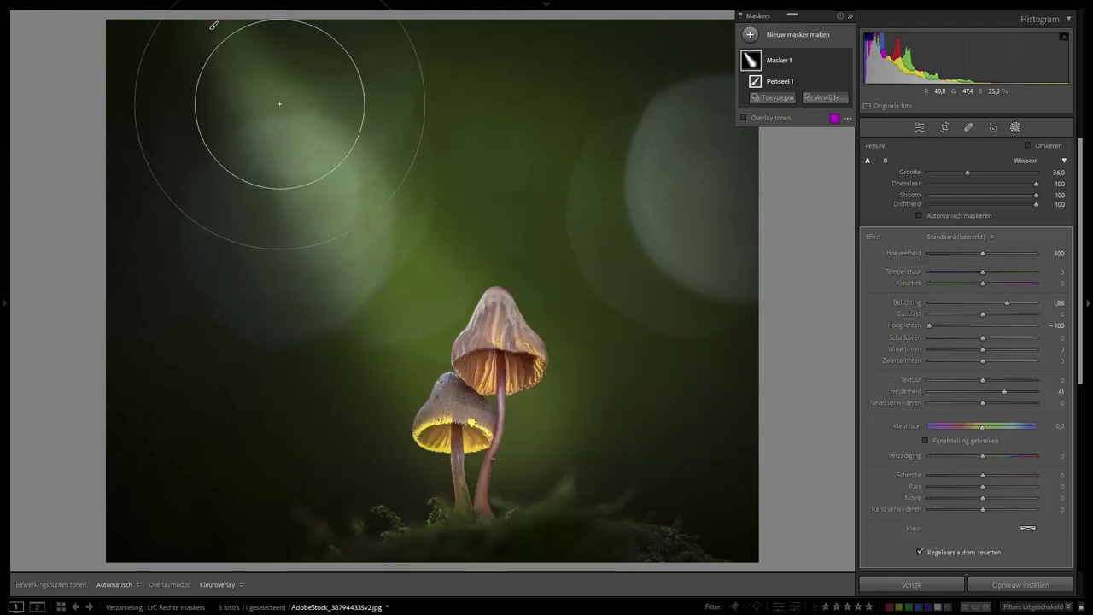
key("o")
key("o")
key("o")
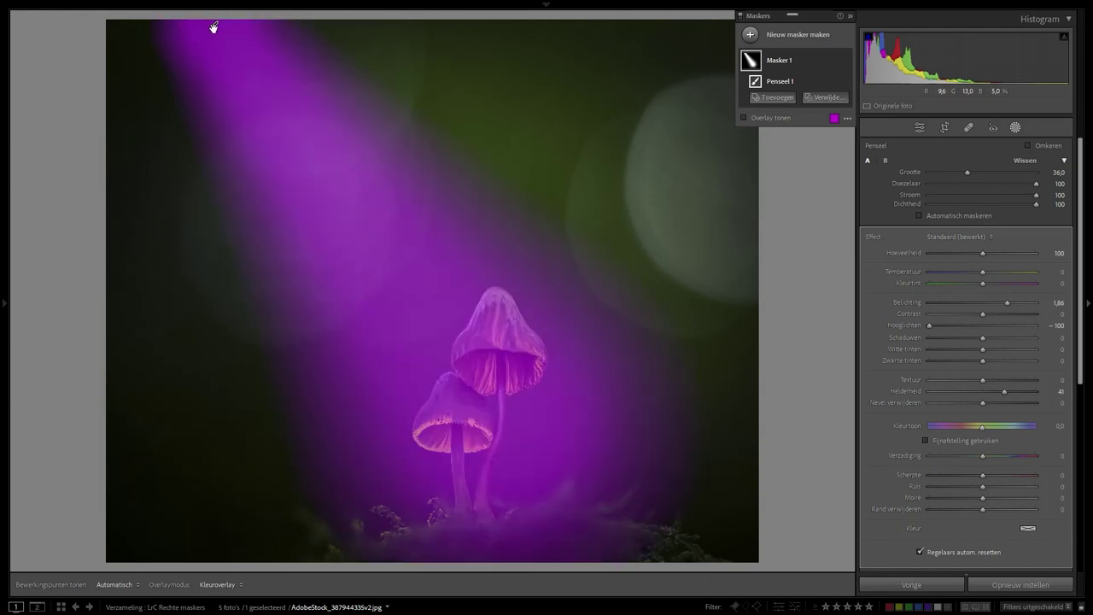
key("o")
key("o")
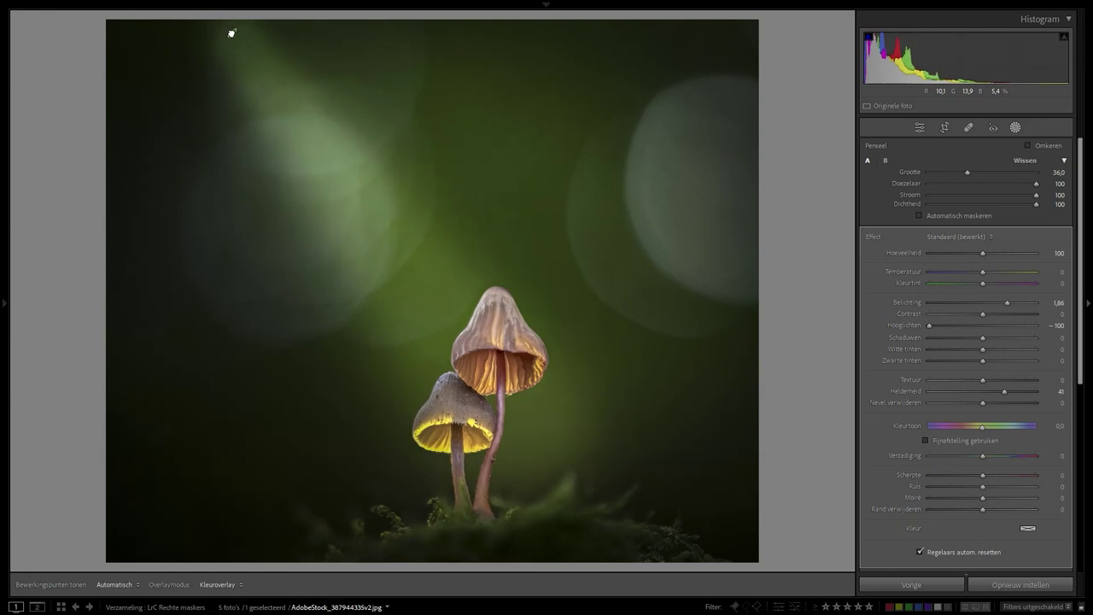
key("shift+w")
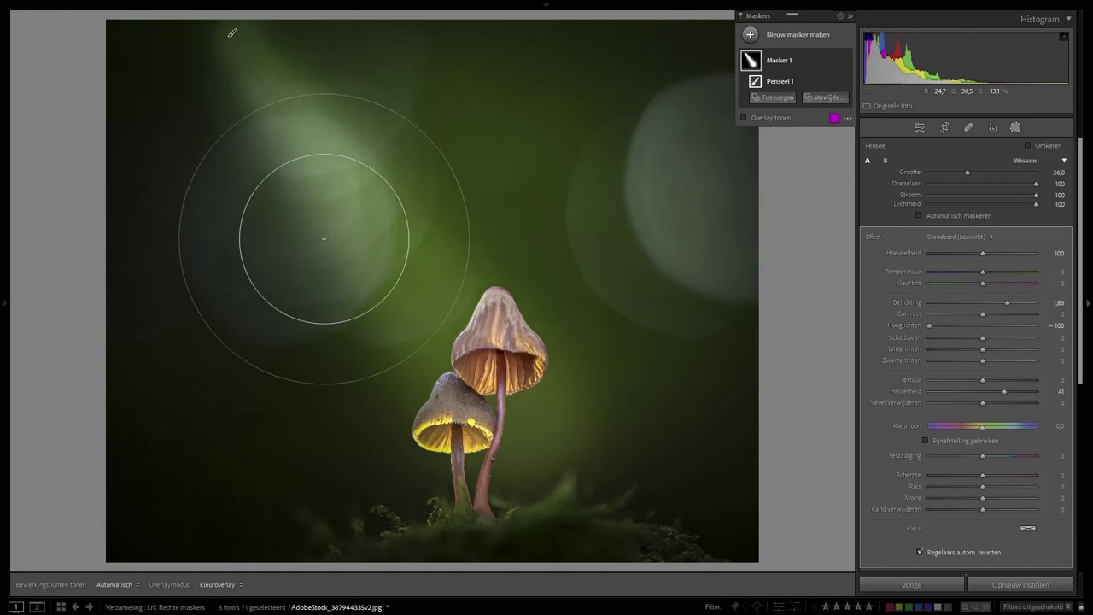
key("o")
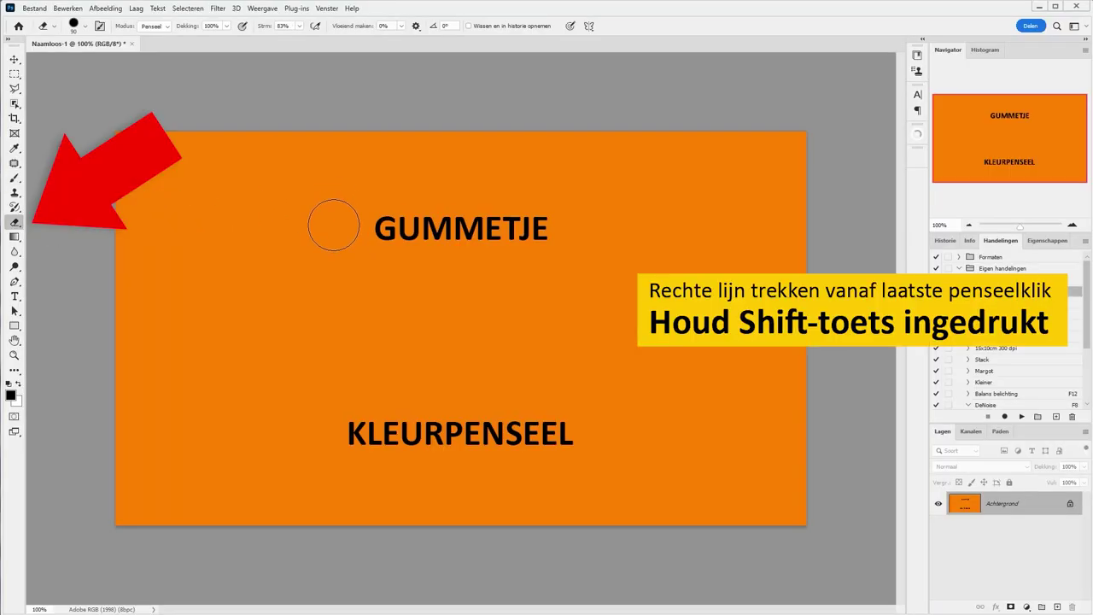
- Erase a straight line across GUMMETJE, then brush a straight black line across KLEURPENSEEL
left_click(334, 227)
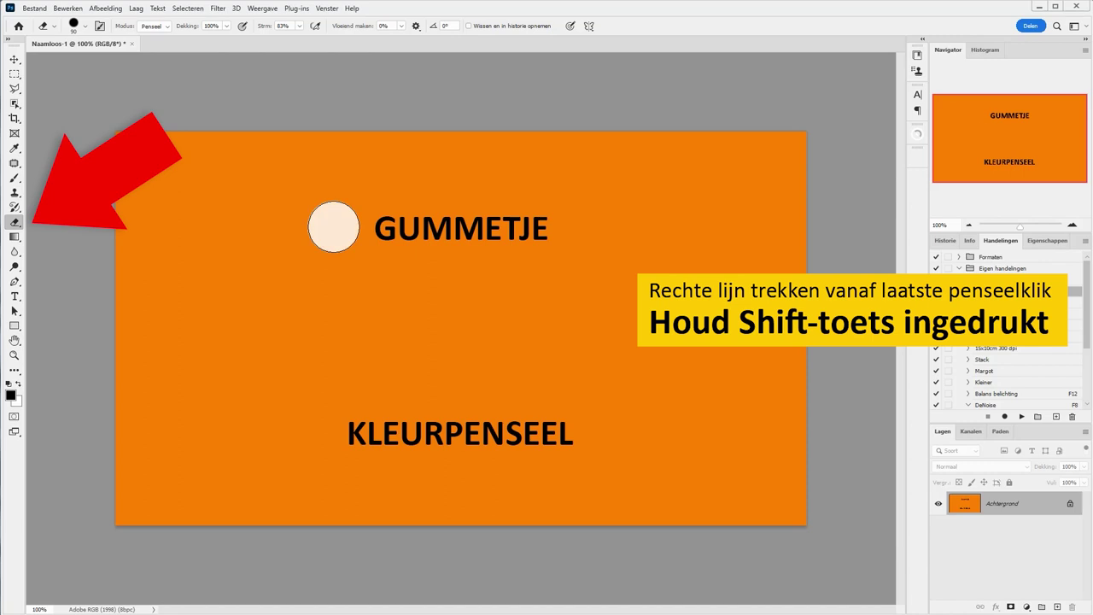
left_click(587, 228, "shift")
left_click(16, 178)
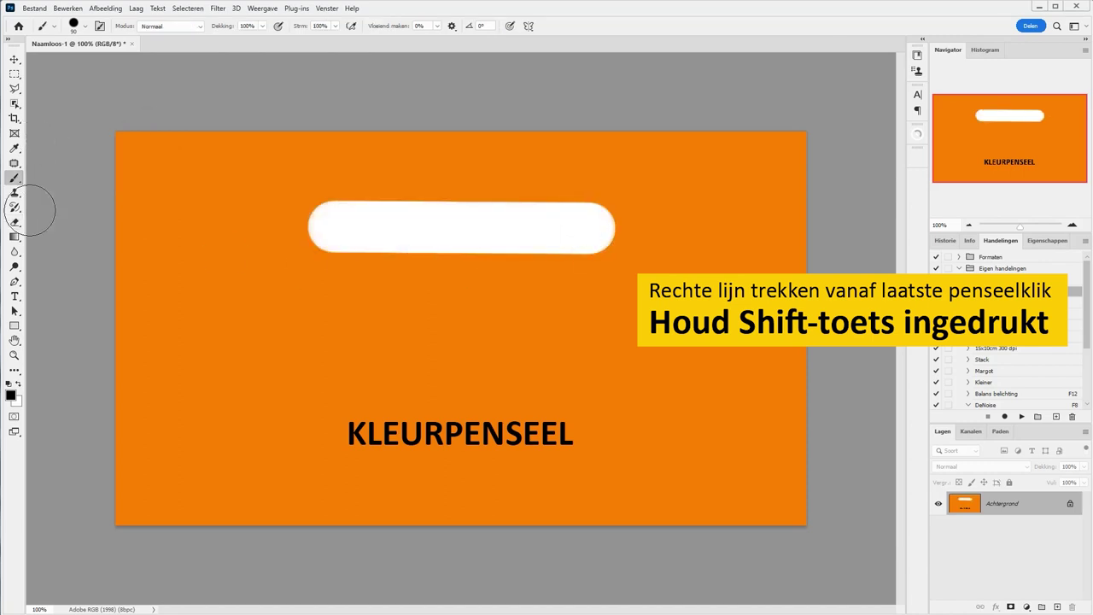
left_click(308, 434)
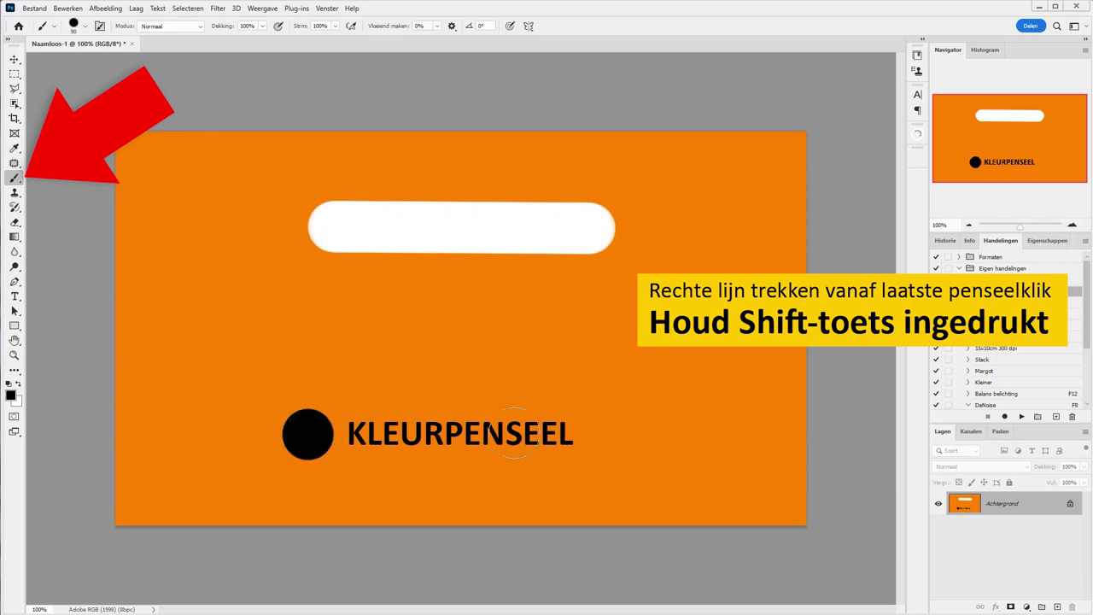
left_click(618, 434, "shift")
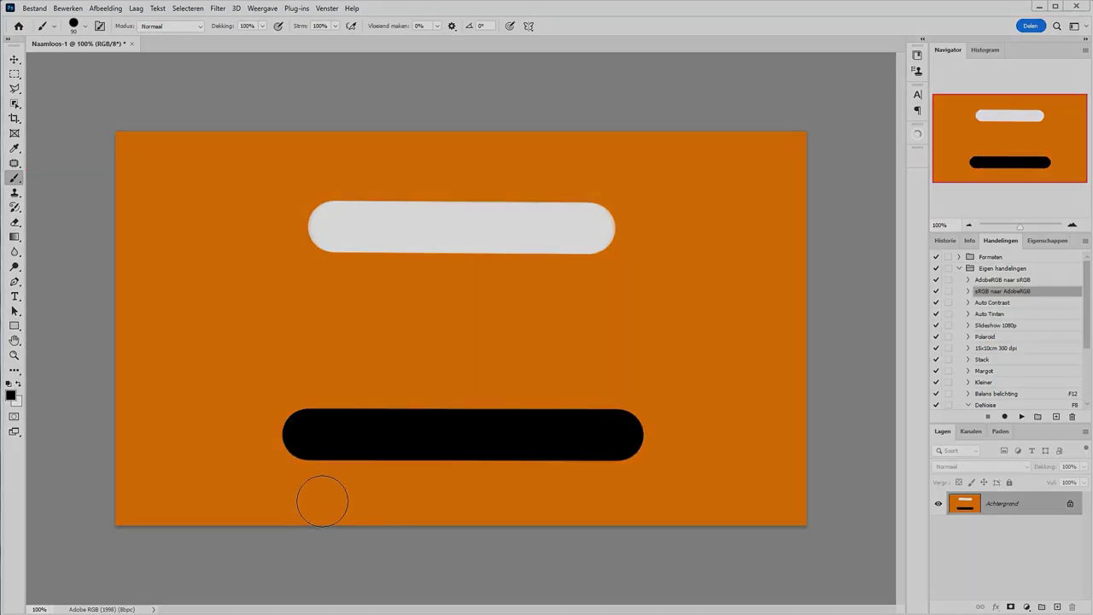